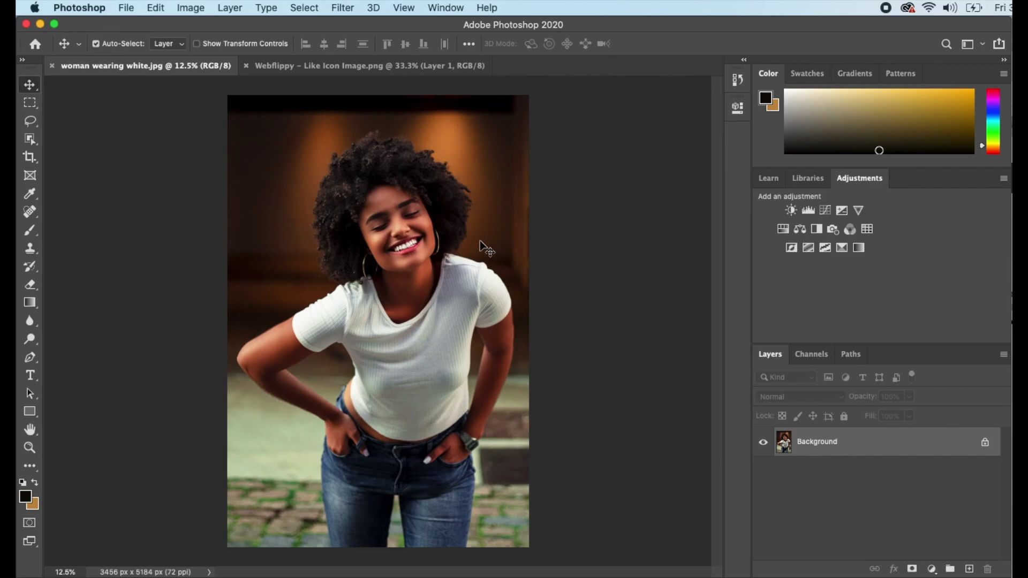
Step: Duplicate the woman portrait's Background layer as Layer 1 with Cmd+J
left_click(333, 67)
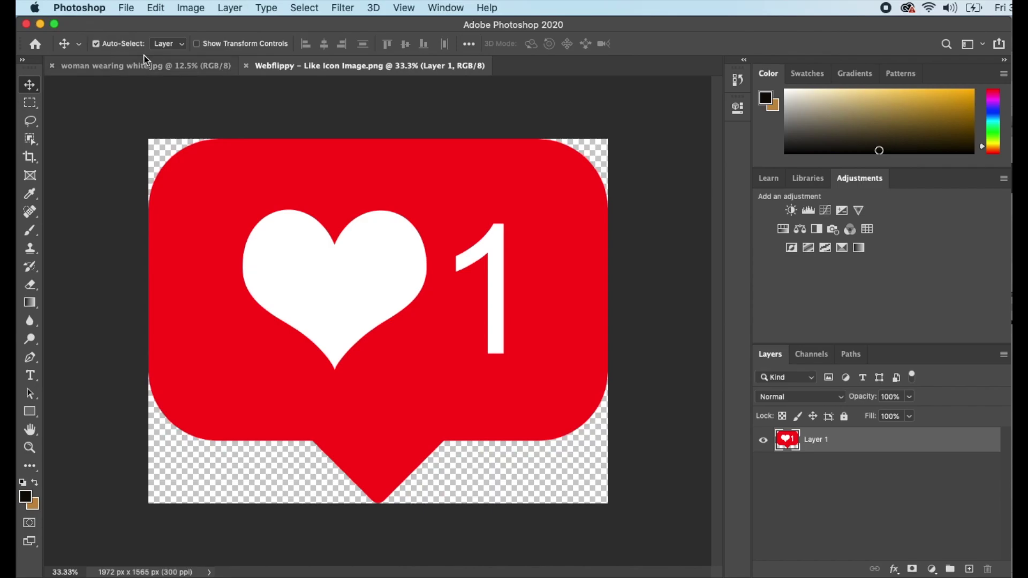
left_click(157, 66)
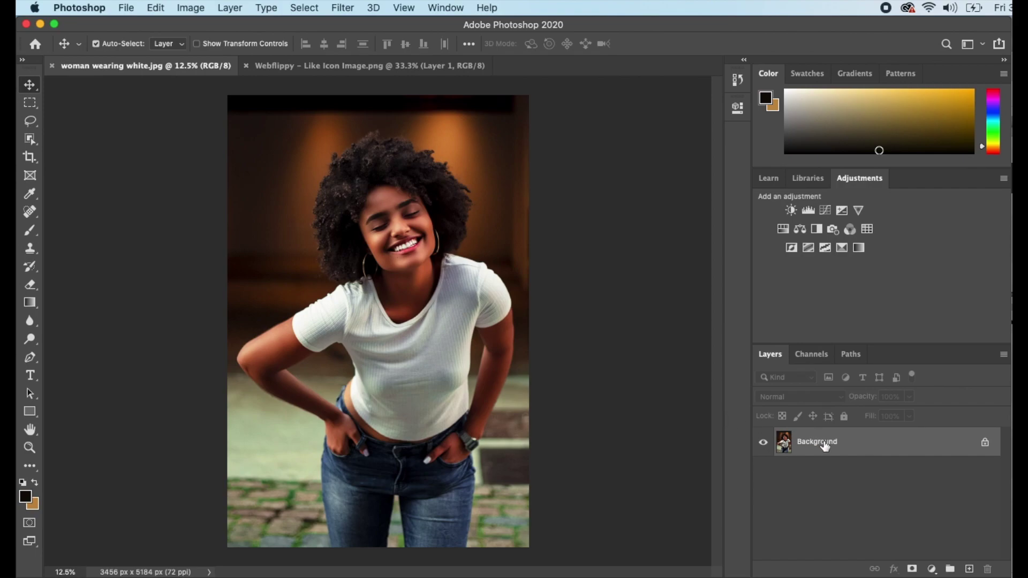
key("super")
key("super+j")
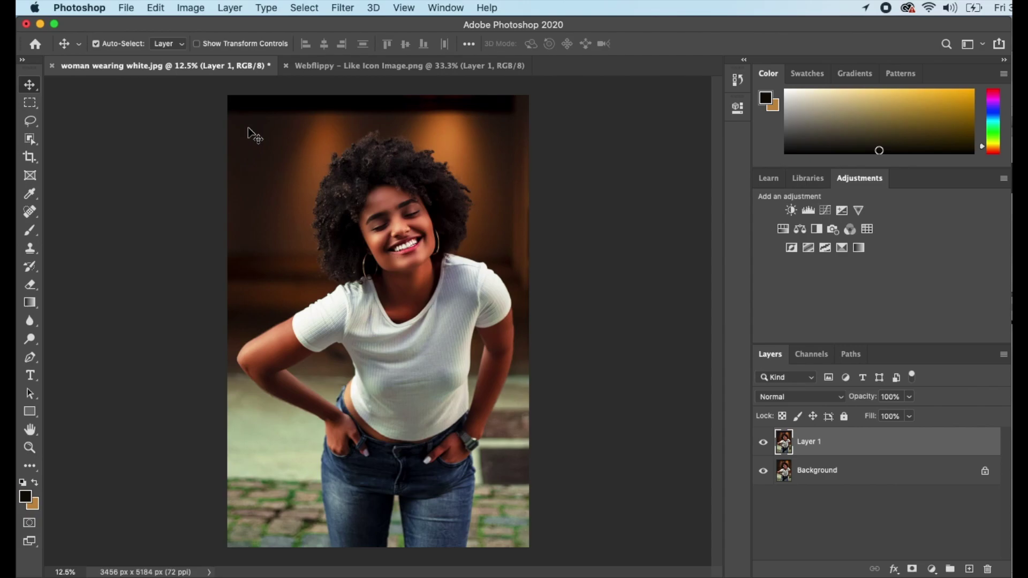
Step: Set up Lighting Effects with the Flashlight preset, its point light on her face at intensity 61
left_click(343, 10)
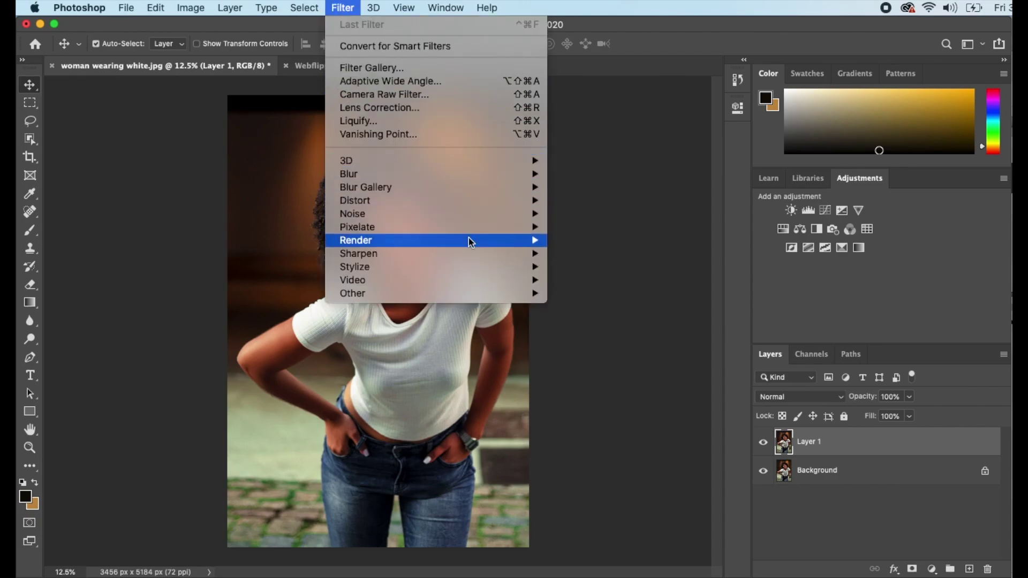
mouse_move(475, 244)
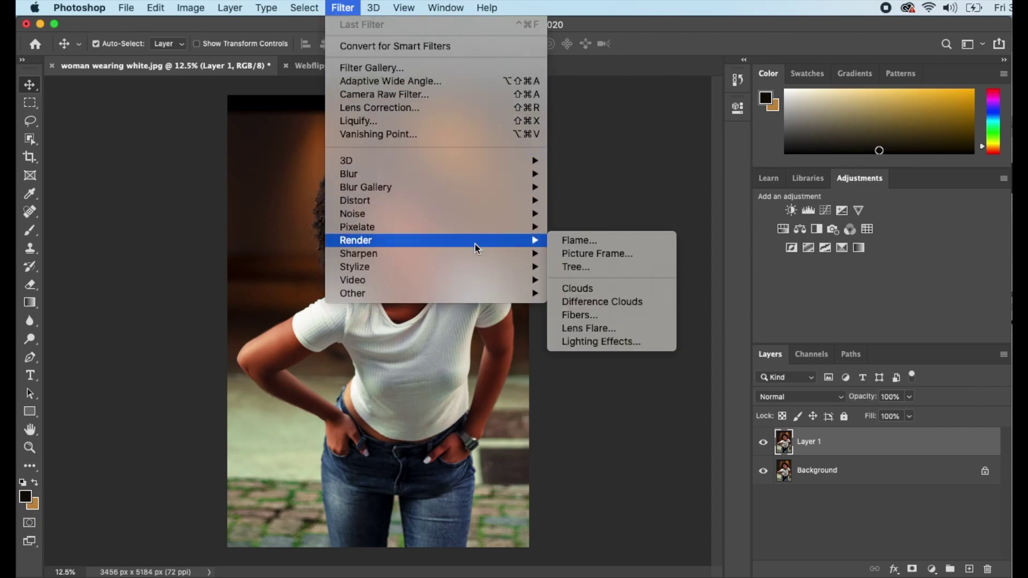
left_click(618, 342)
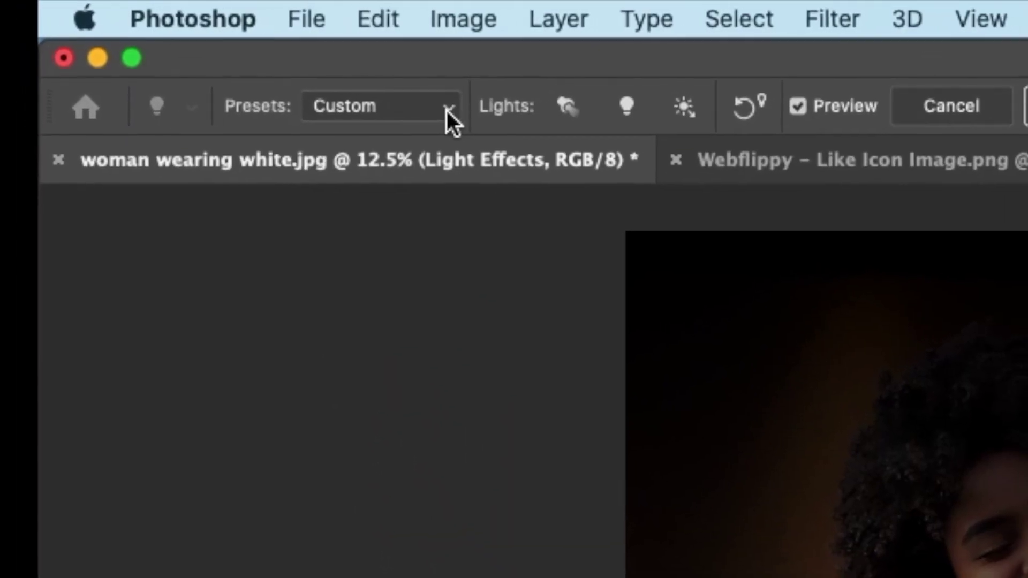
left_click(426, 103)
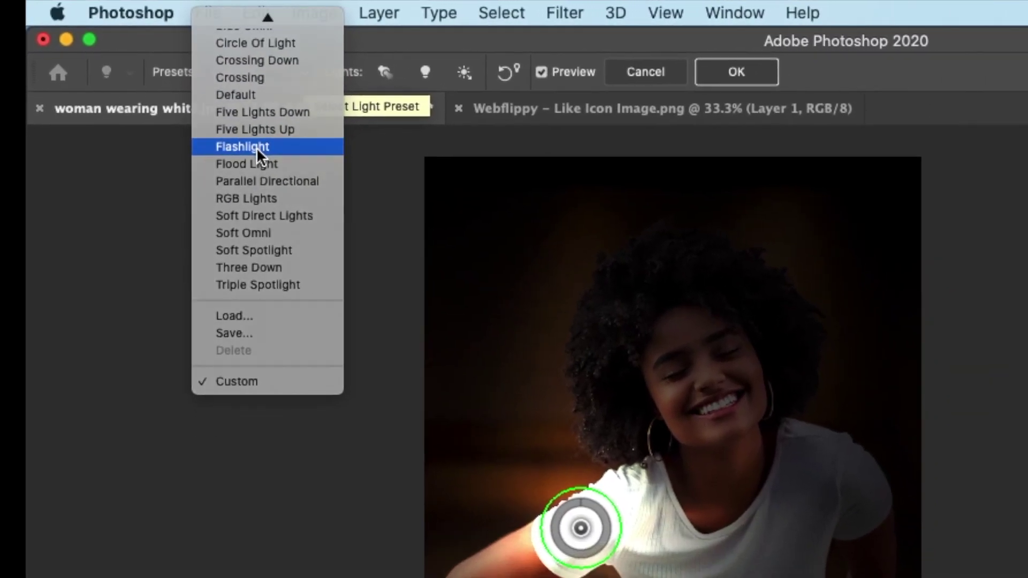
left_click(292, 168)
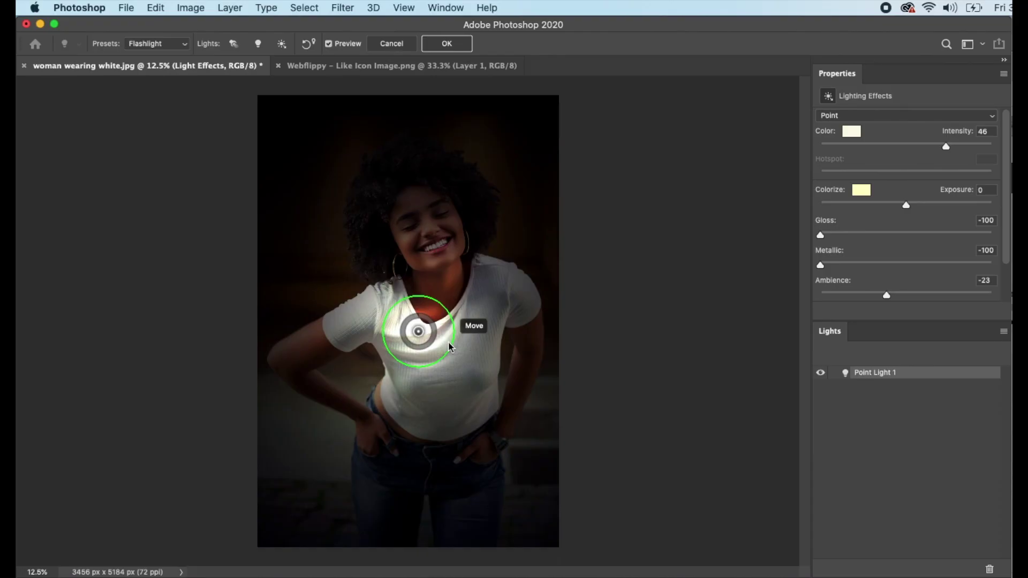
left_click_drag(444, 331, 452, 250)
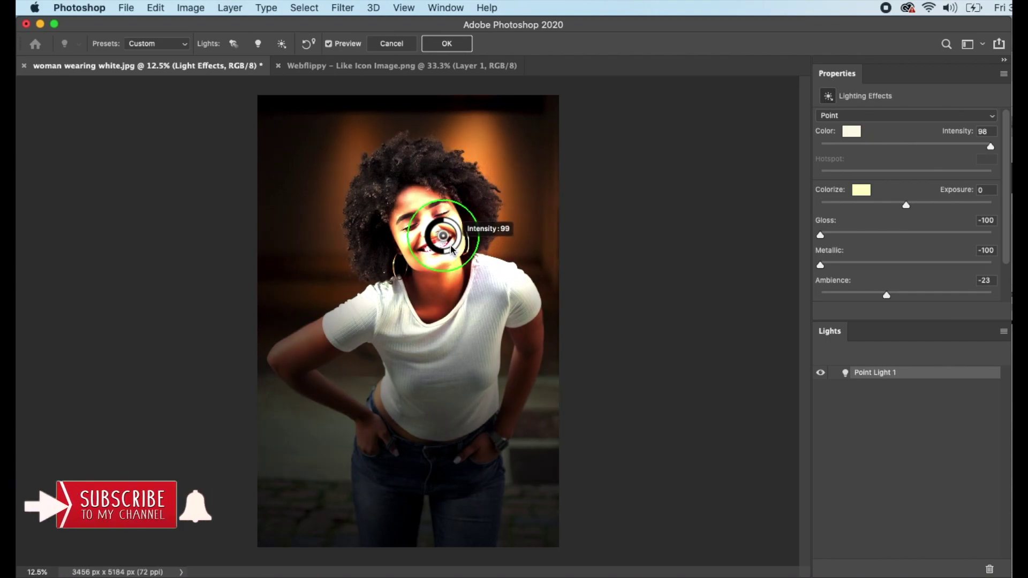
left_click_drag(452, 249, 477, 265)
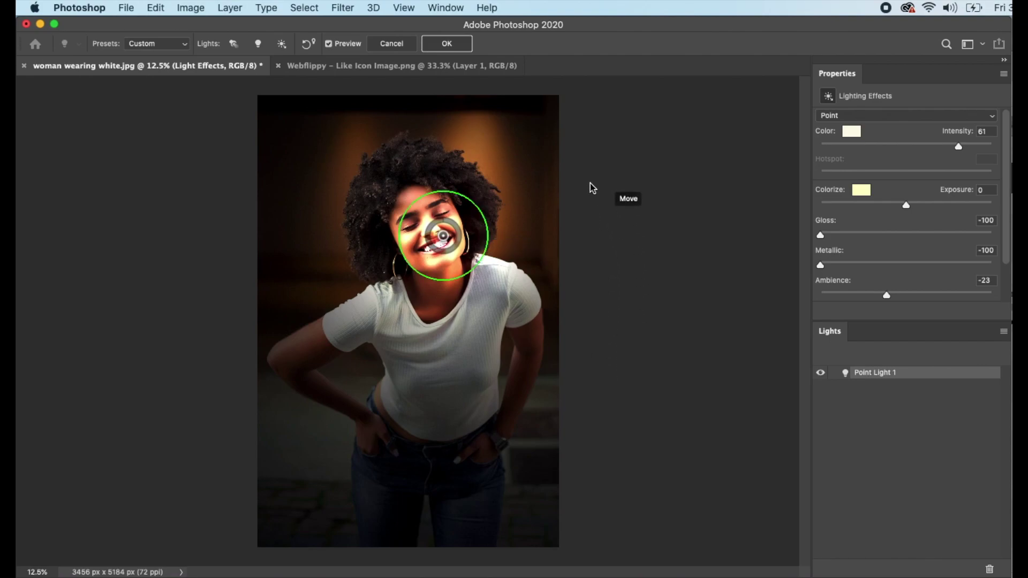
Step: Apply the face spotlight to Layer 1 and toggle the layer's visibility to compare with the original
left_click(460, 45)
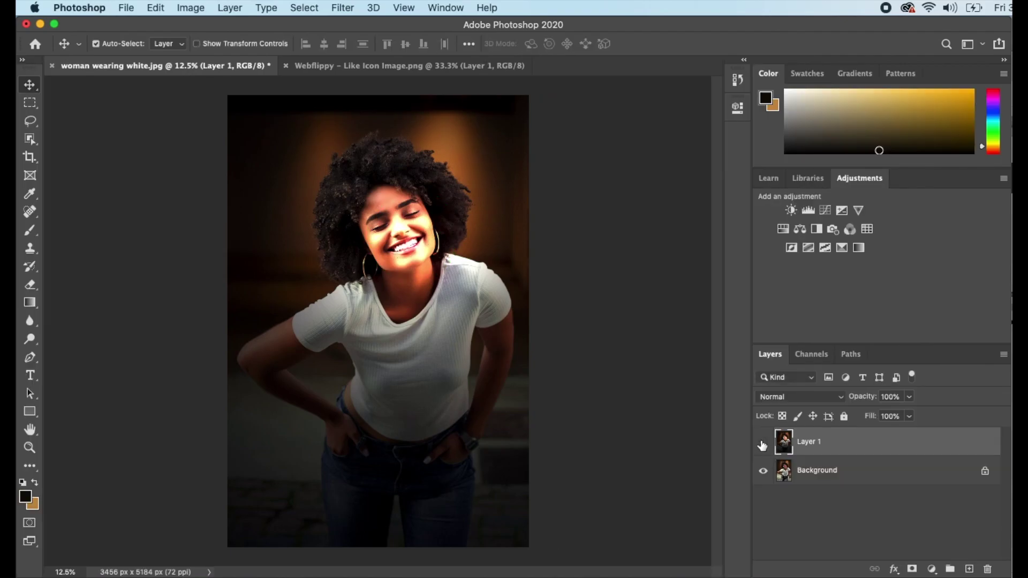
left_click(763, 443)
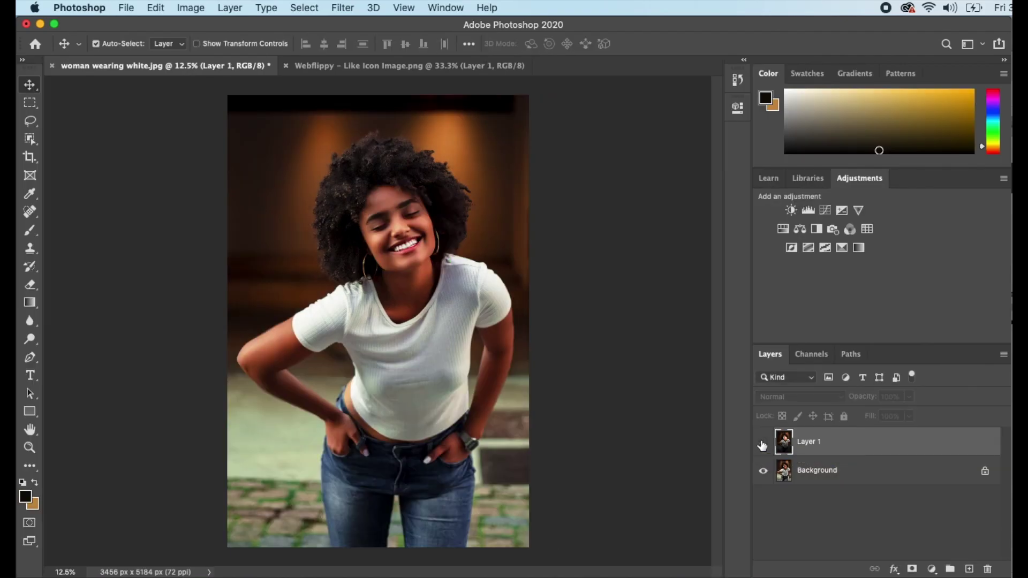
left_click(763, 444)
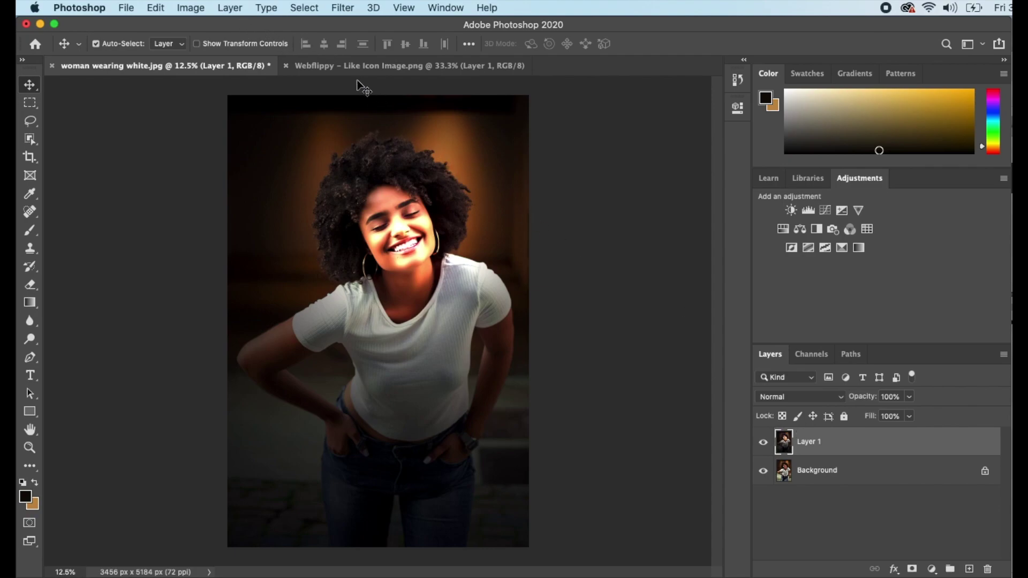
Step: Bring the red heart icon into the portrait and scale it to about 47% beside her head
left_click(357, 66)
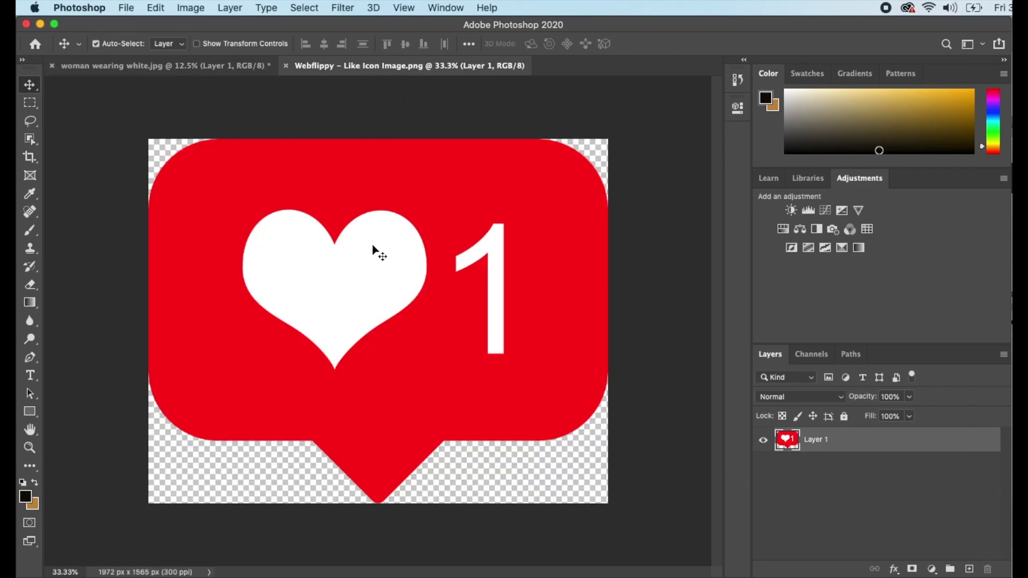
left_click_drag(374, 247, 484, 220)
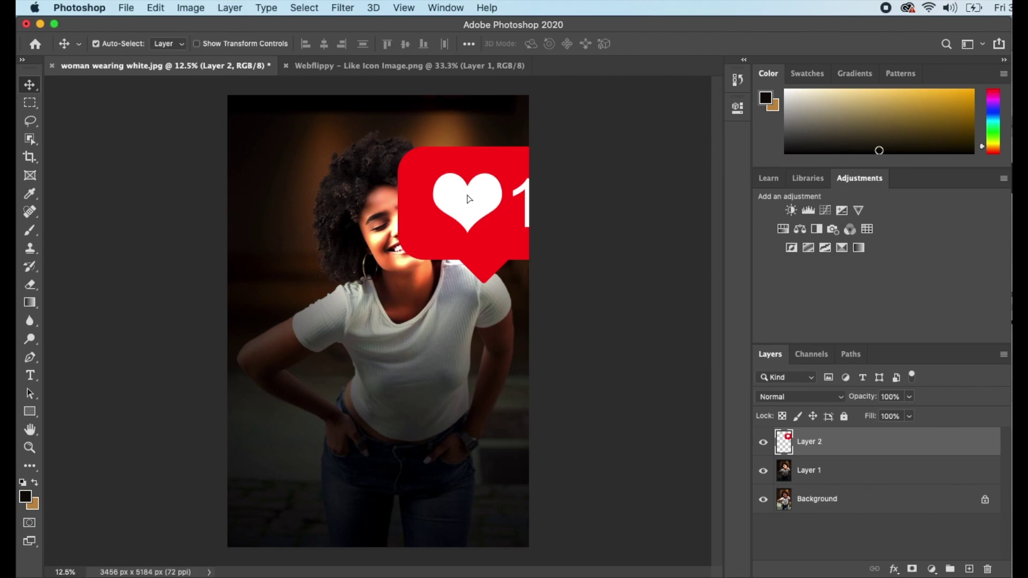
left_click_drag(483, 200, 430, 182)
key("super+t")
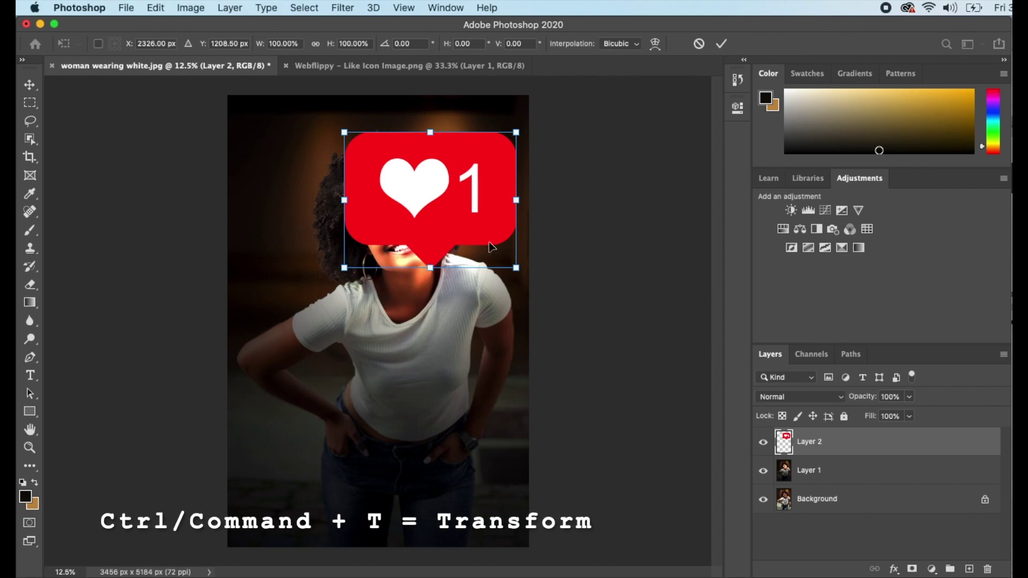
left_click_drag(516, 268, 494, 171)
key("Return")
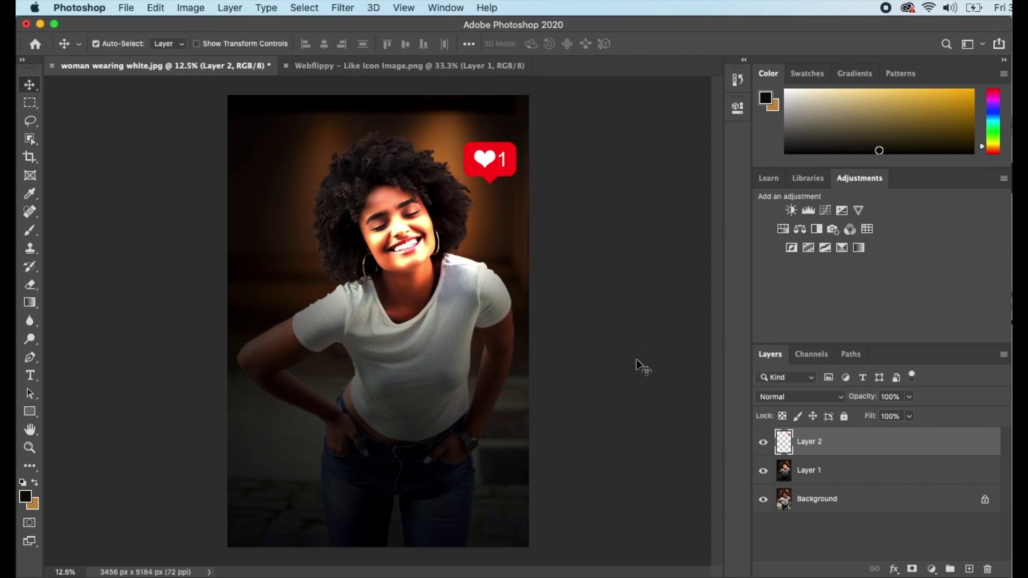
Step: Rename Layer 2 to 'Like Icon'
double_click(804, 444)
type("Like Icon")
key("Return")
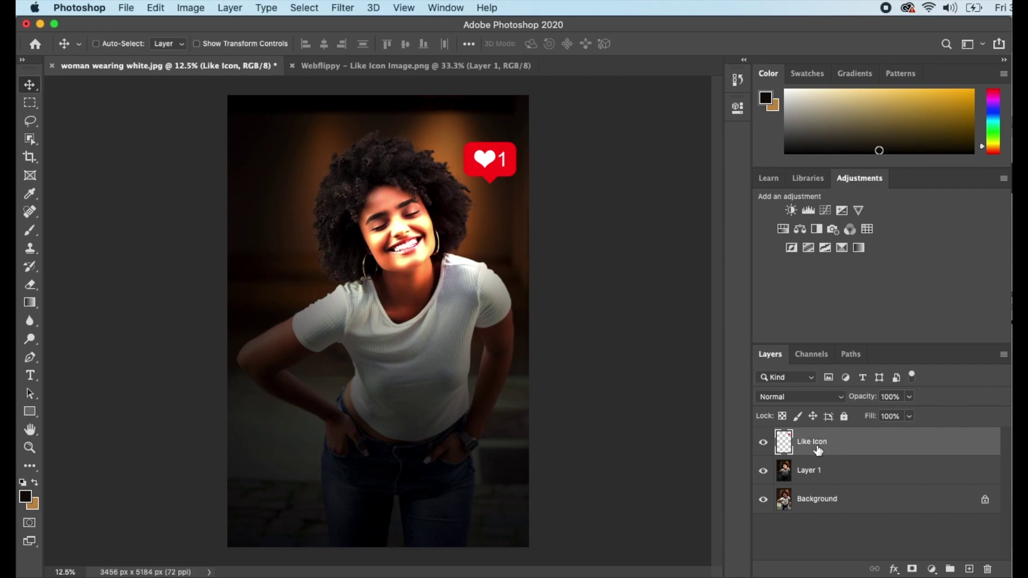
Step: Put Like Icon into Group 1 and duplicate it as Like Icon copy
key("super+g")
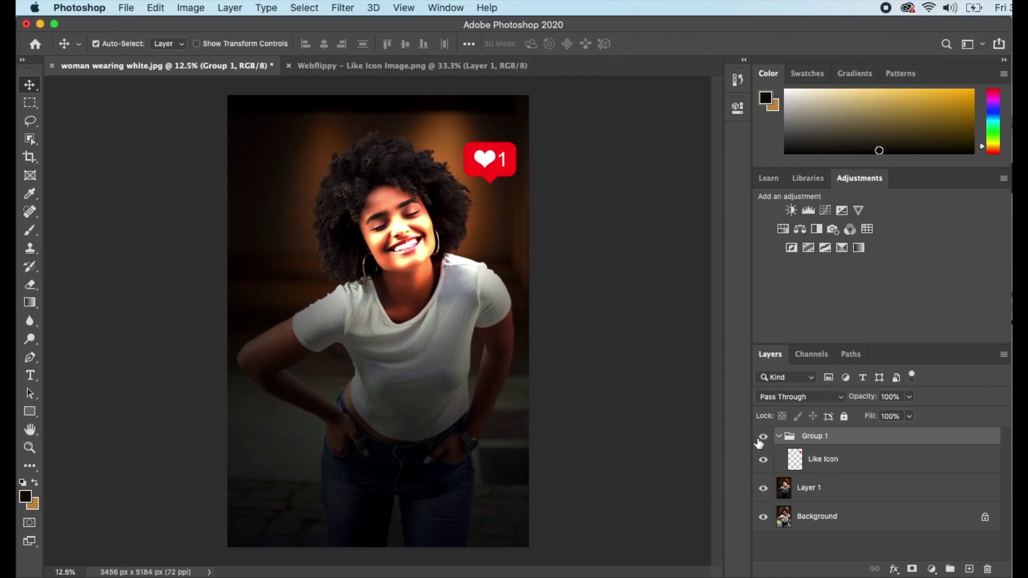
left_click(763, 437)
left_click(761, 438)
left_click(833, 464)
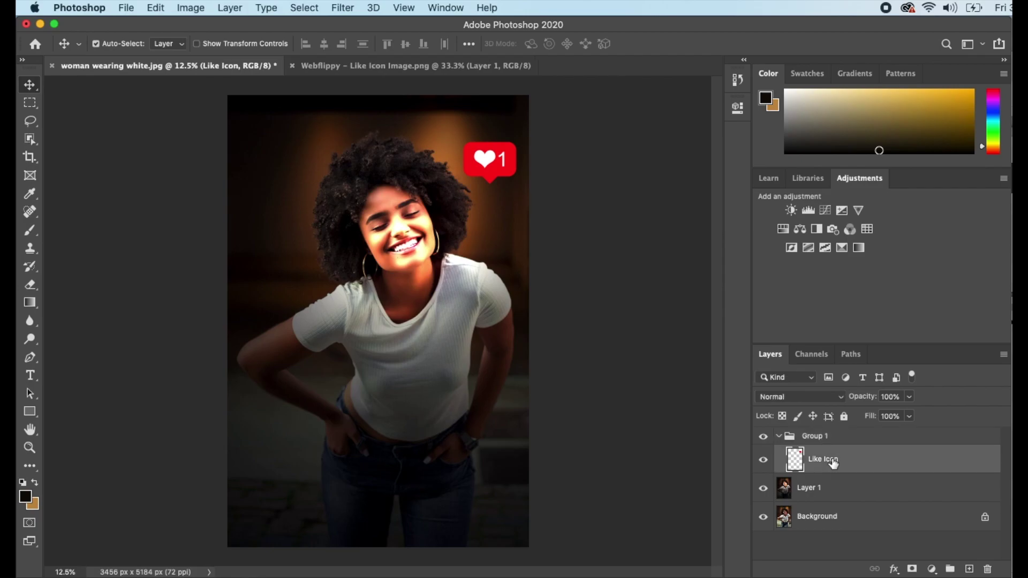
key("super+j")
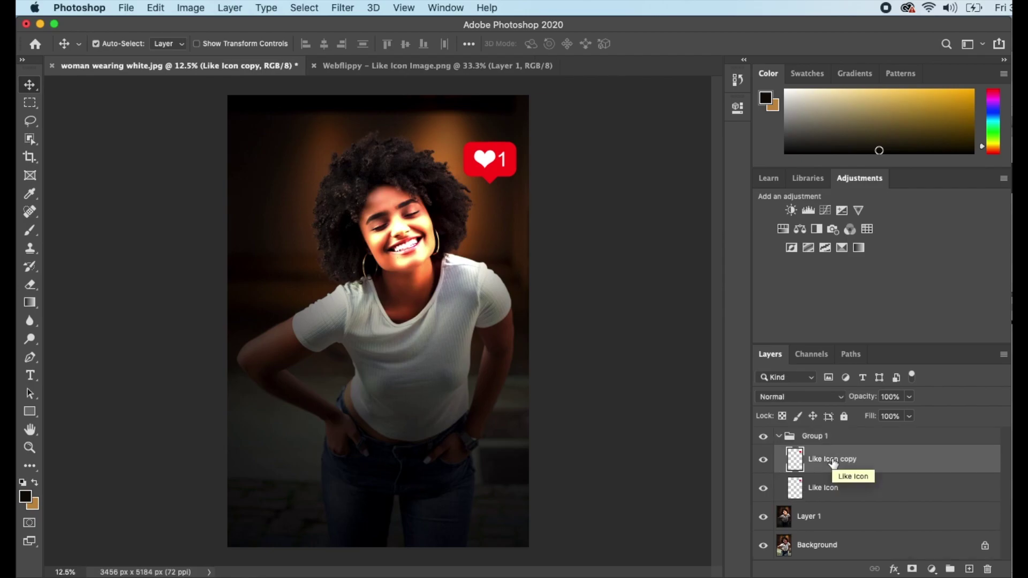
Step: Make Like Icon copy a smart object, give it a 5.8-pixel Gaussian Blur, and duplicate it
right_click(832, 463)
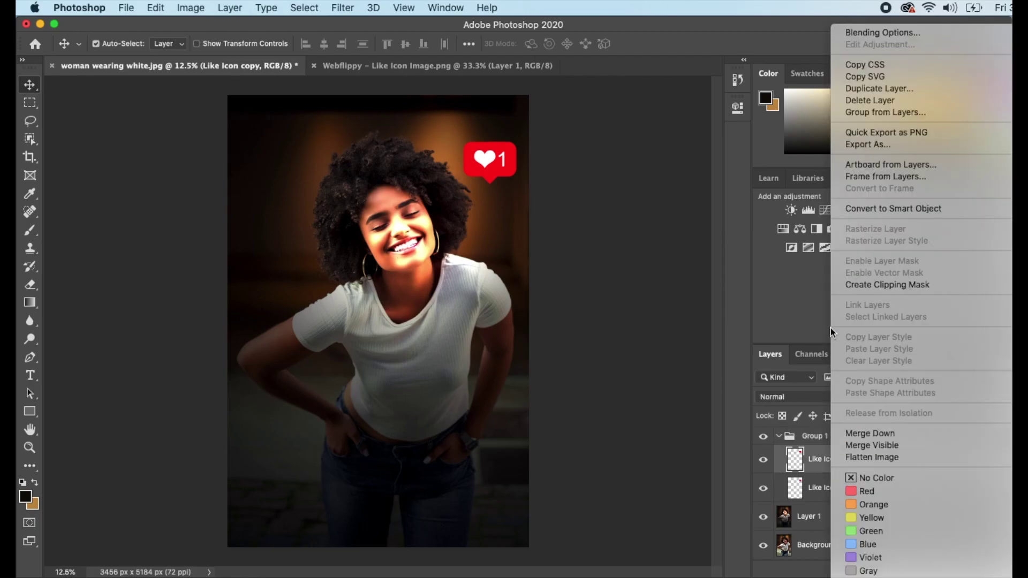
left_click(914, 208)
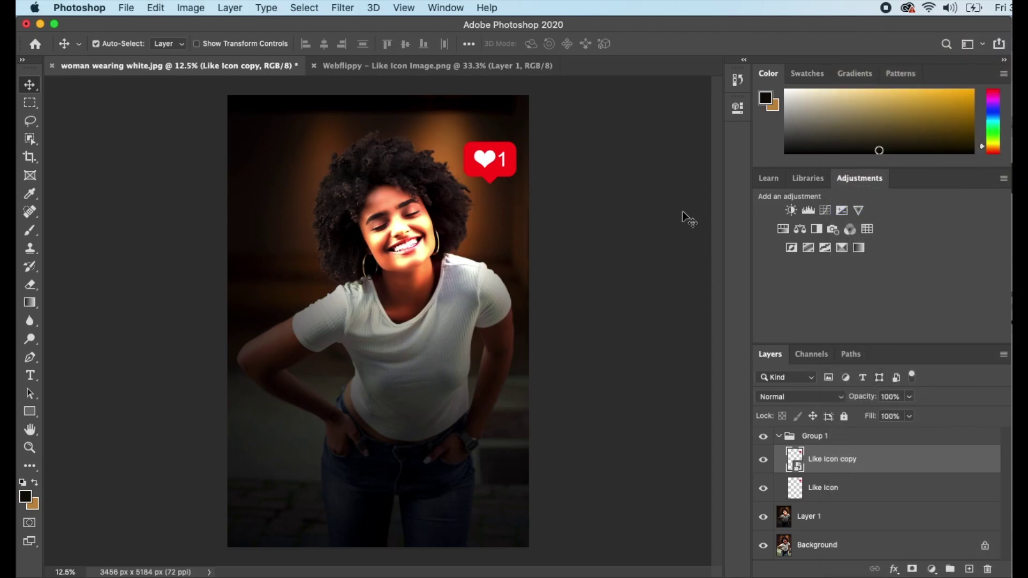
left_click(348, 8)
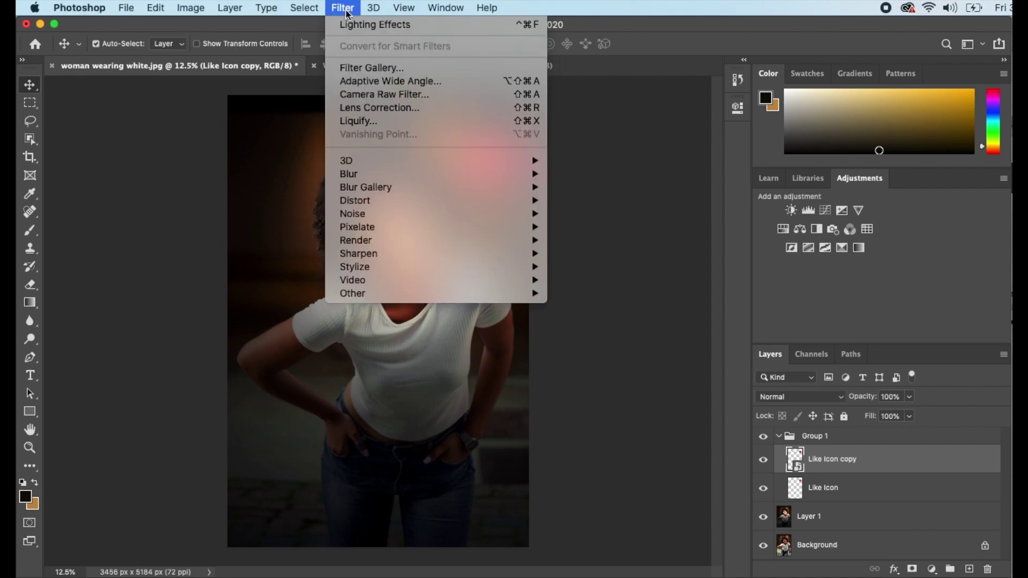
mouse_move(449, 179)
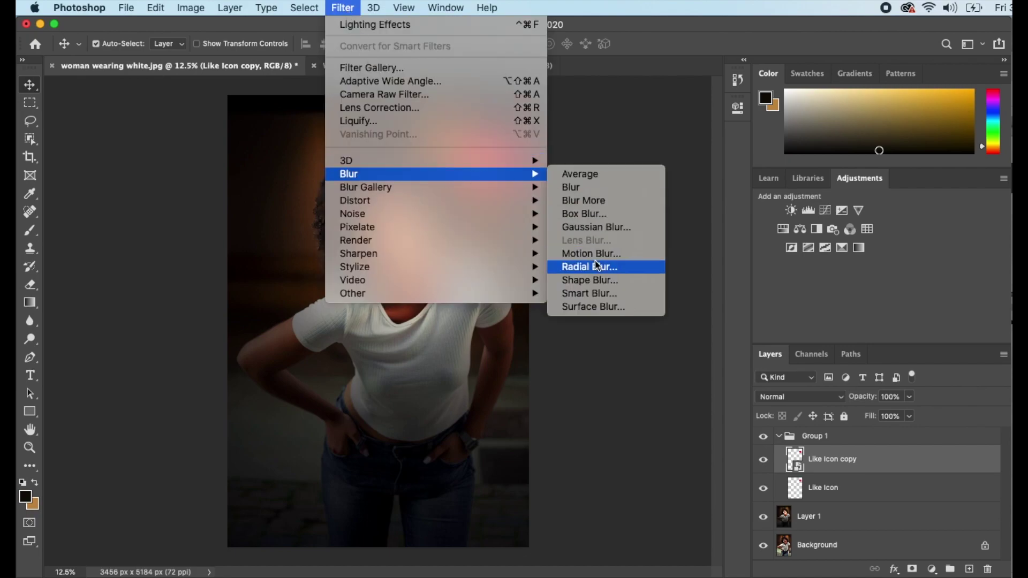
left_click(608, 227)
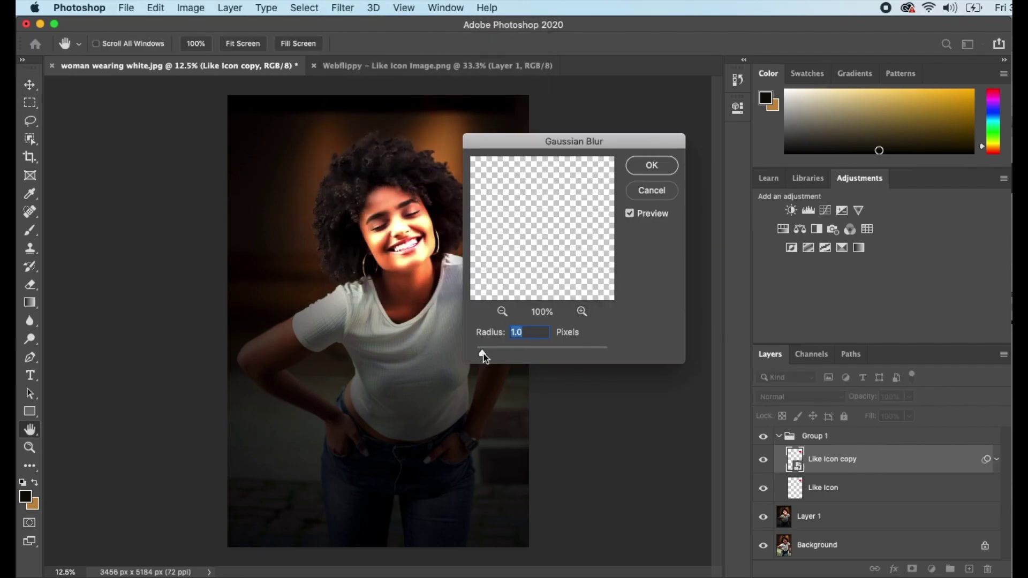
left_click_drag(511, 354, 518, 353)
left_click_drag(518, 354, 515, 355)
left_click(669, 165)
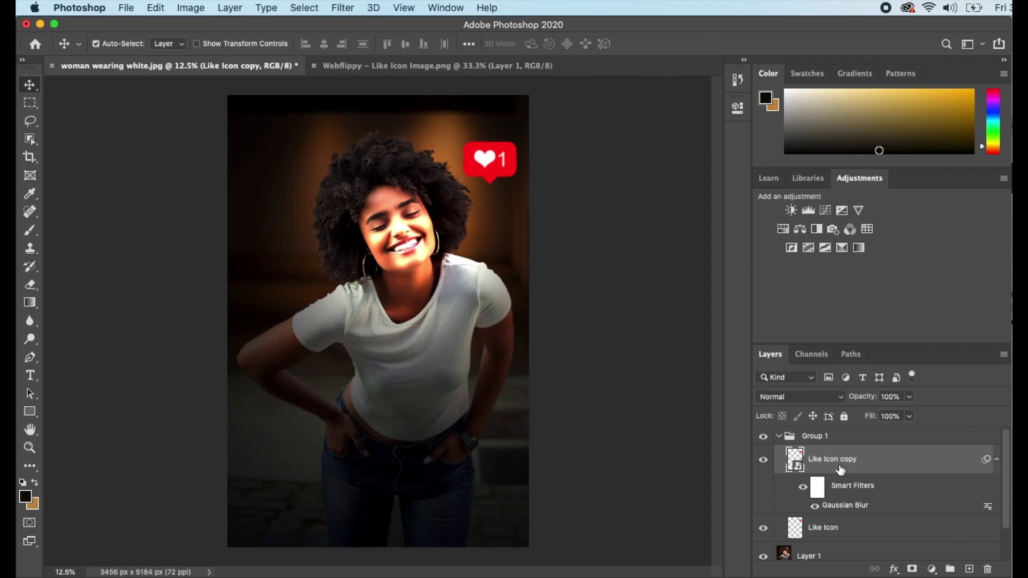
key("super+j")
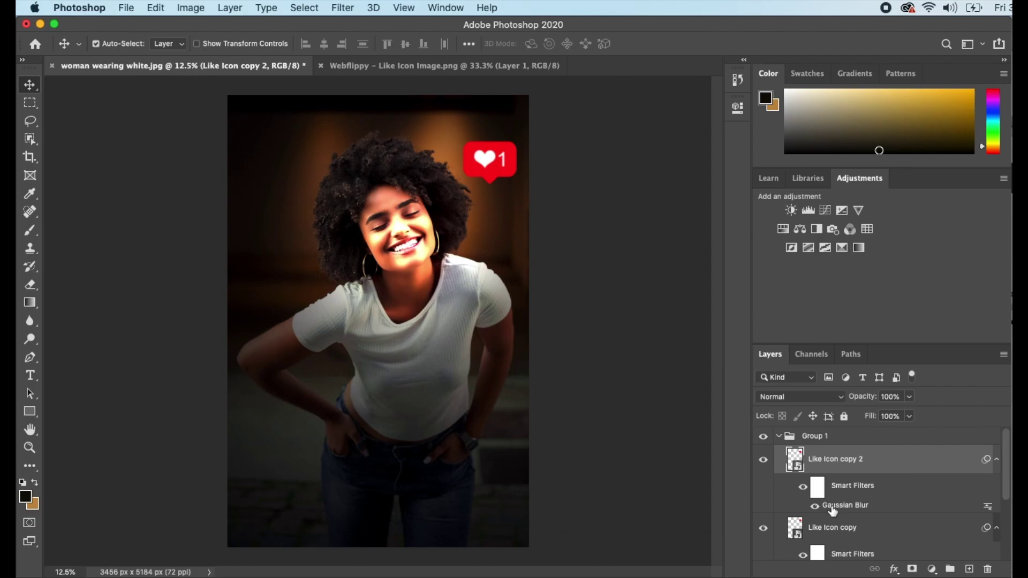
Step: Raise the Gaussian Blur radius on Like Icon copy 2 to about 167.7 pixels
double_click(833, 506)
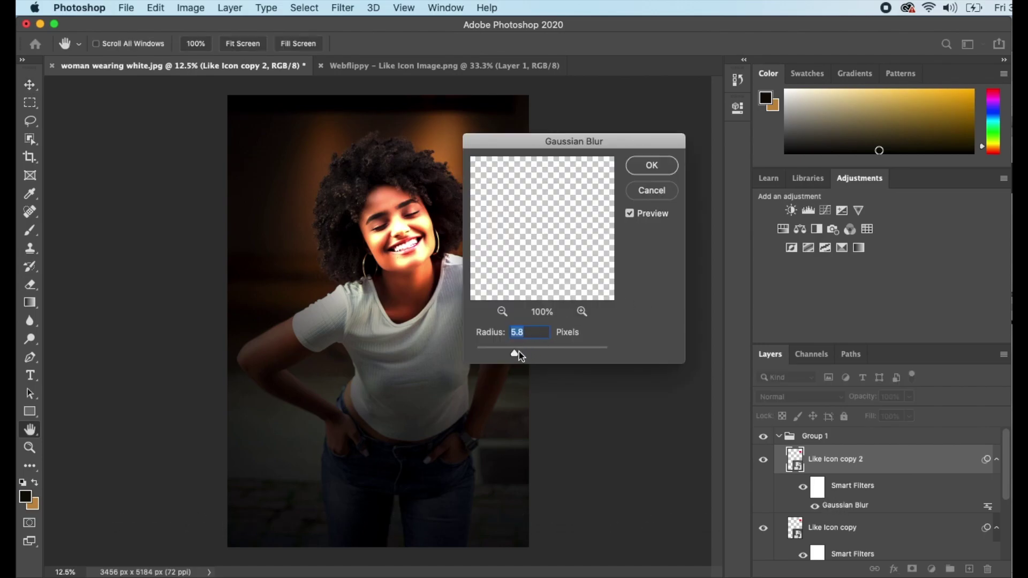
left_click_drag(515, 355, 579, 355)
left_click(653, 167)
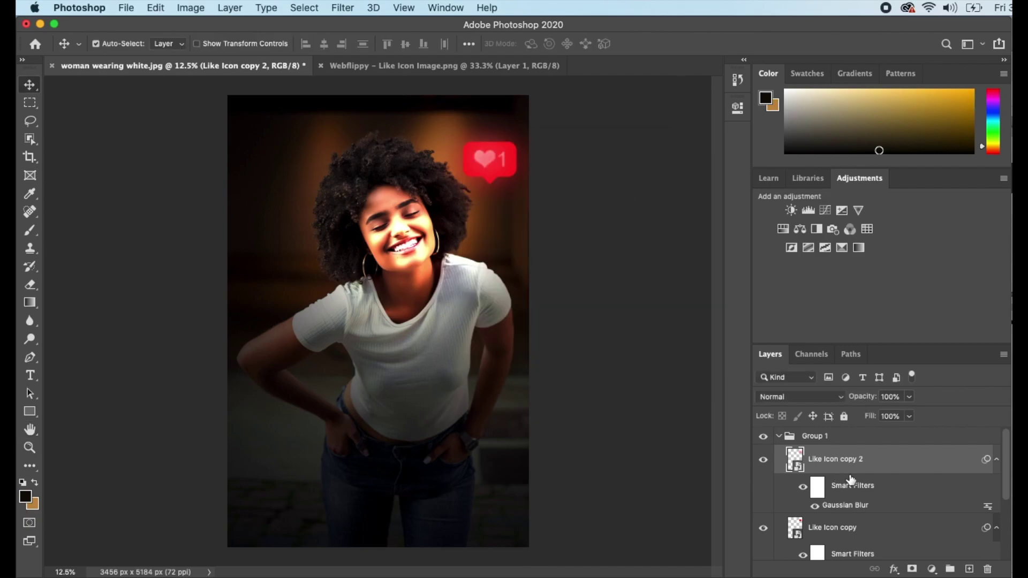
Step: Set Like Icon copy 2 to Screen blending and duplicate it twice into copies 3 and 4
left_click(841, 399)
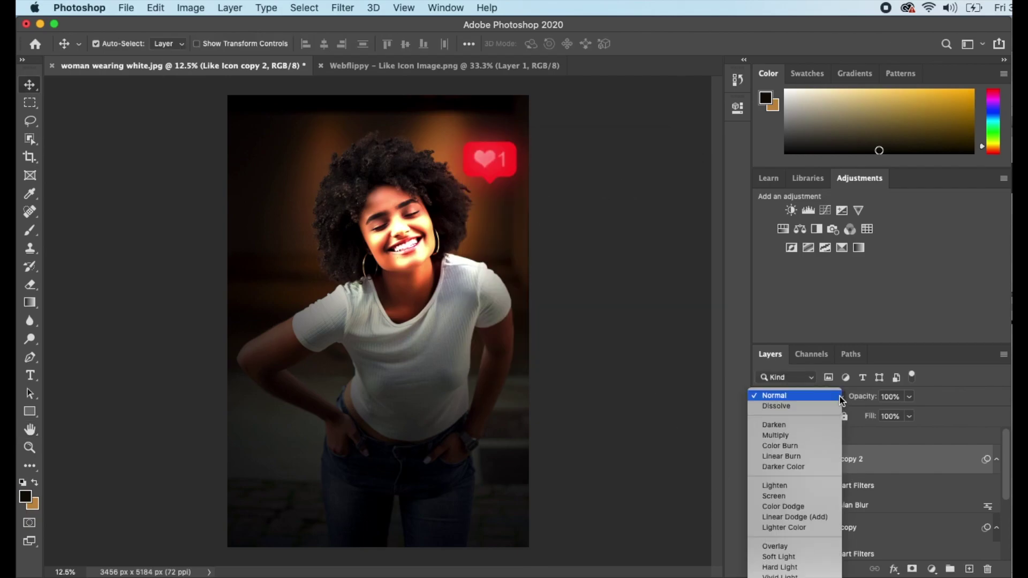
left_click(784, 498)
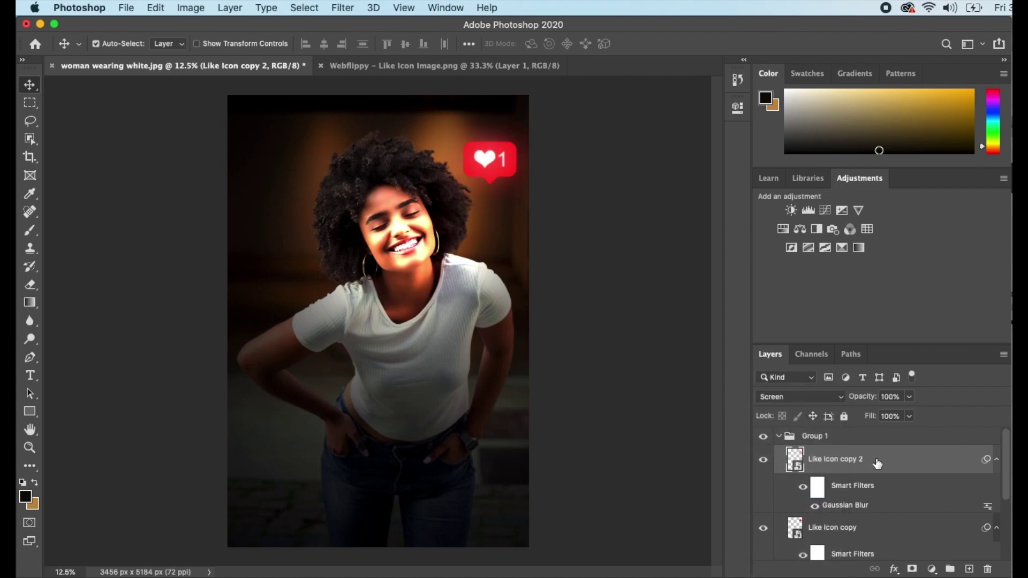
key("super+j")
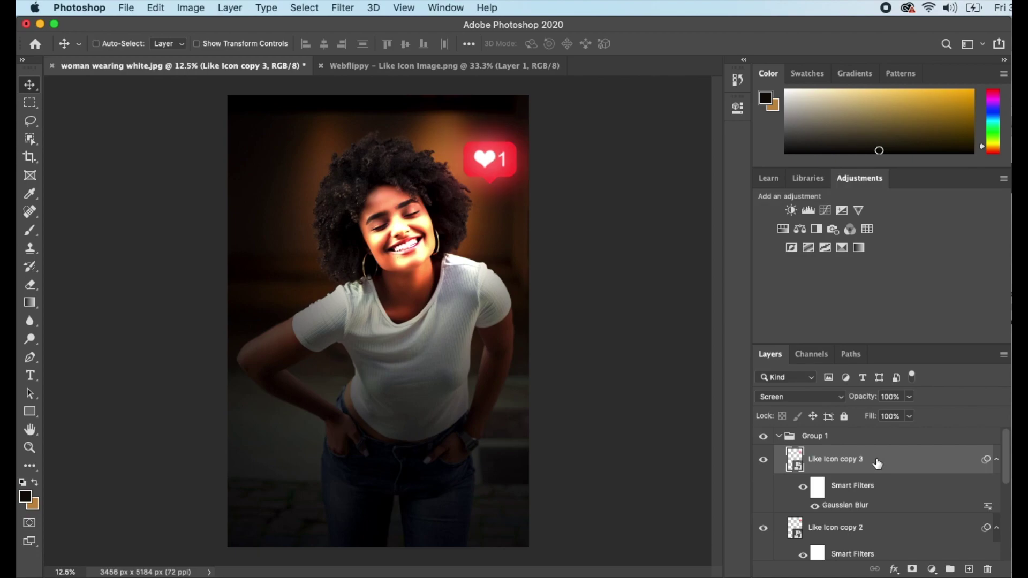
key("super+j")
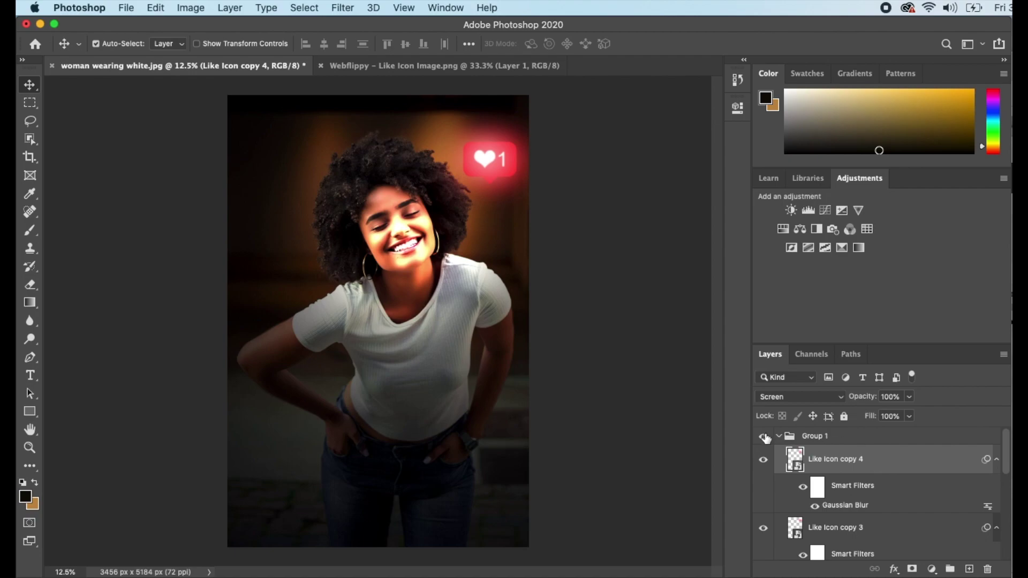
Step: Collapse Group 1, toggle its visibility to compare the glow, and select Layer 1
left_click(779, 437)
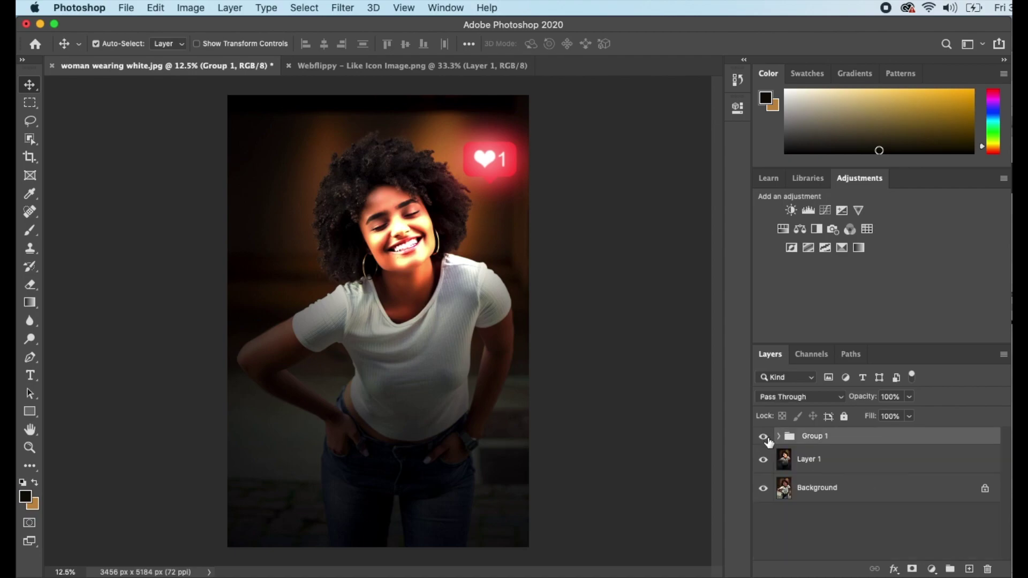
left_click(764, 436)
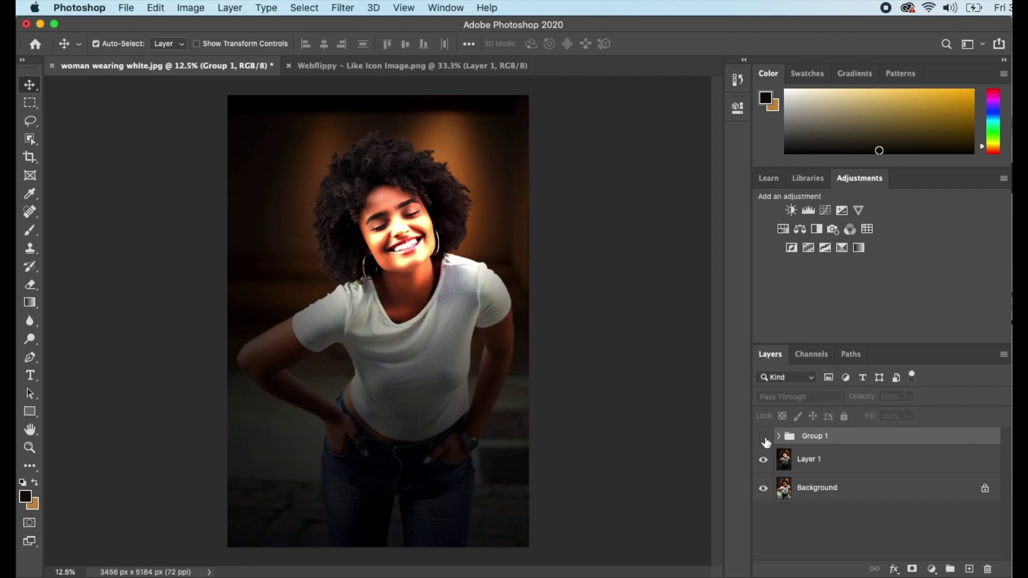
left_click(763, 437)
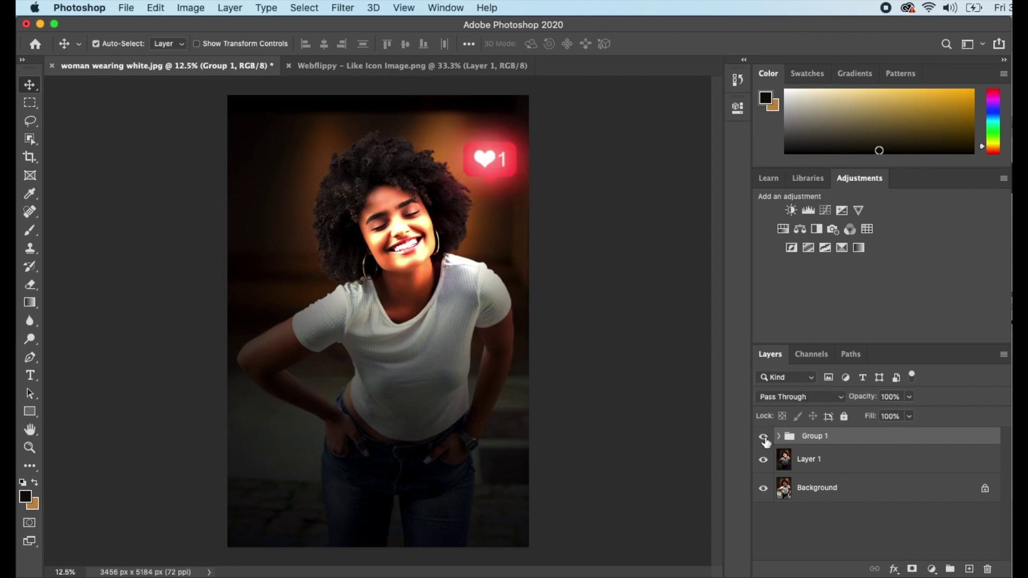
left_click(797, 463)
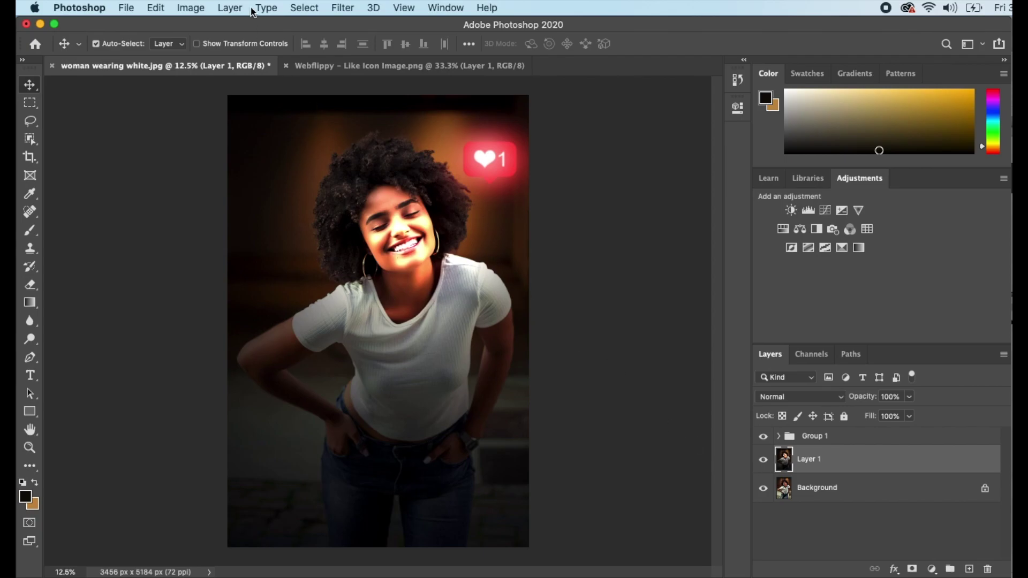
left_click(234, 10)
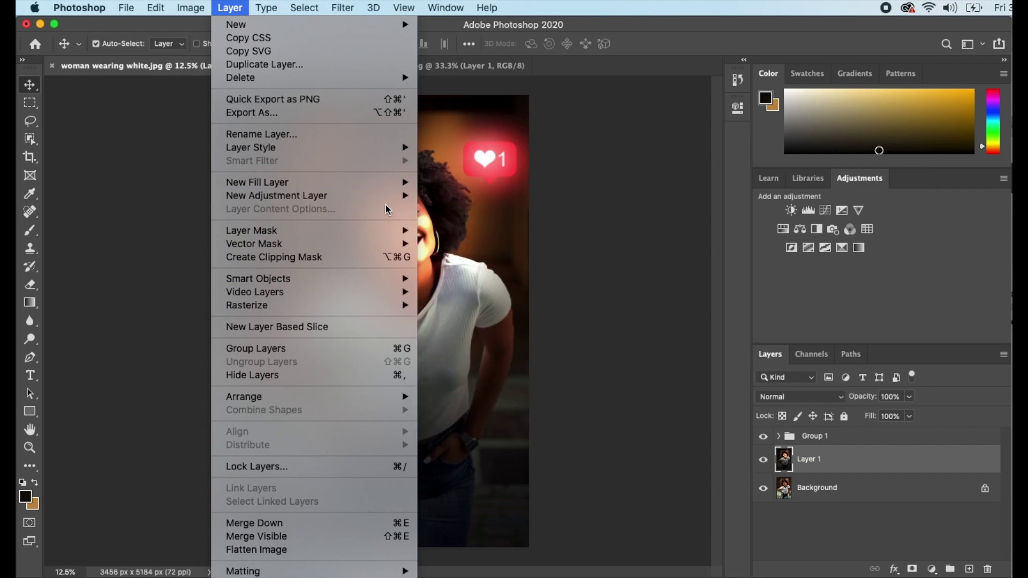
Step: Add a Hue/Saturation 1 adjustment layer above Layer 1
mouse_move(399, 199)
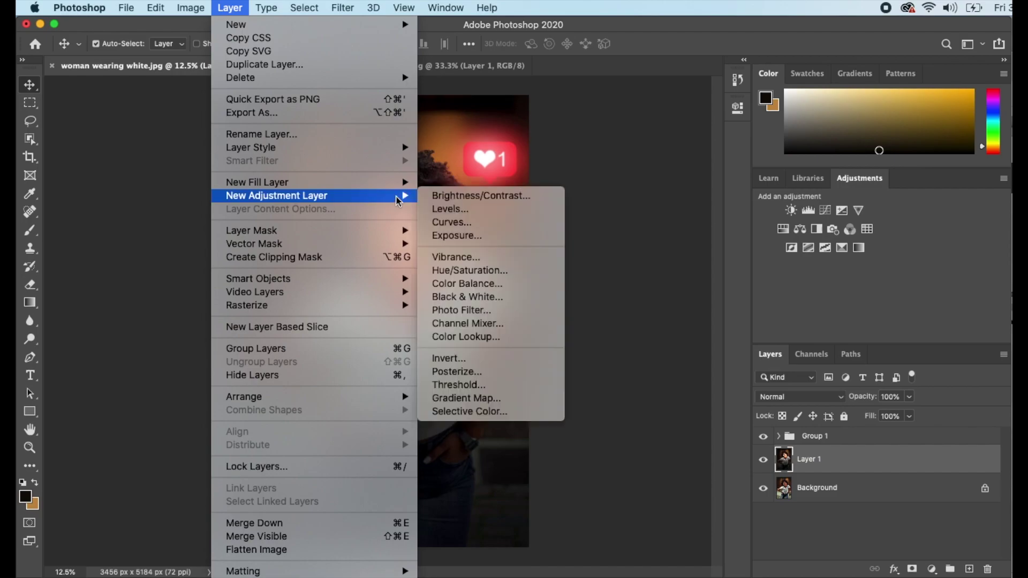
left_click(471, 272)
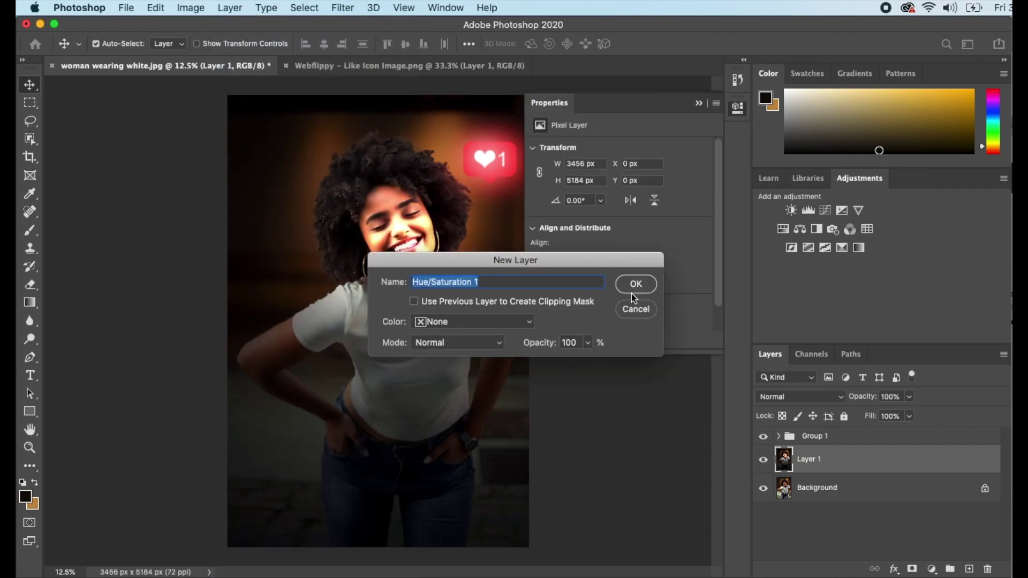
left_click(636, 285)
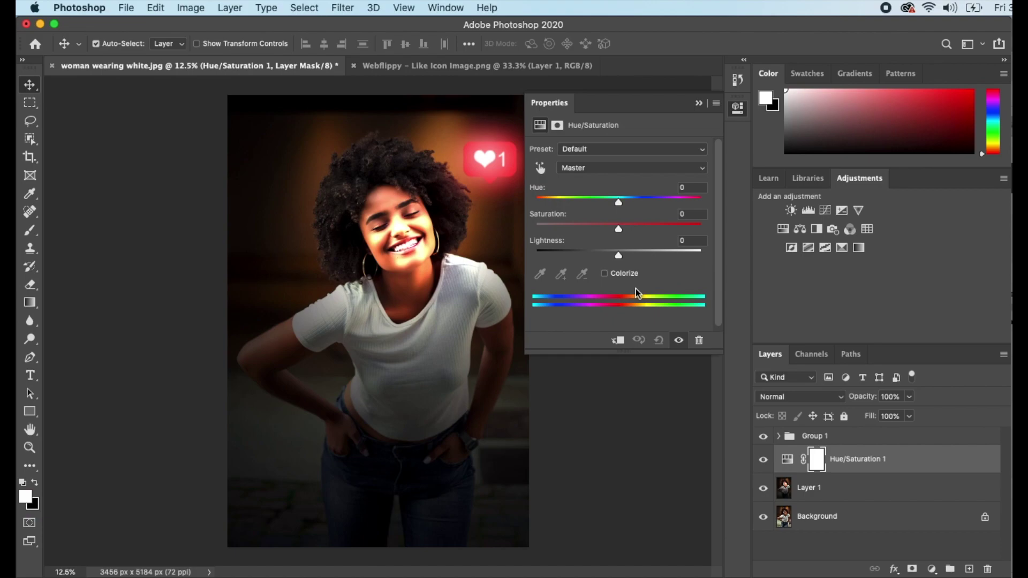
Step: Colorize the portrait a deep red at Hue 5 with Saturation about 70
left_click(604, 273)
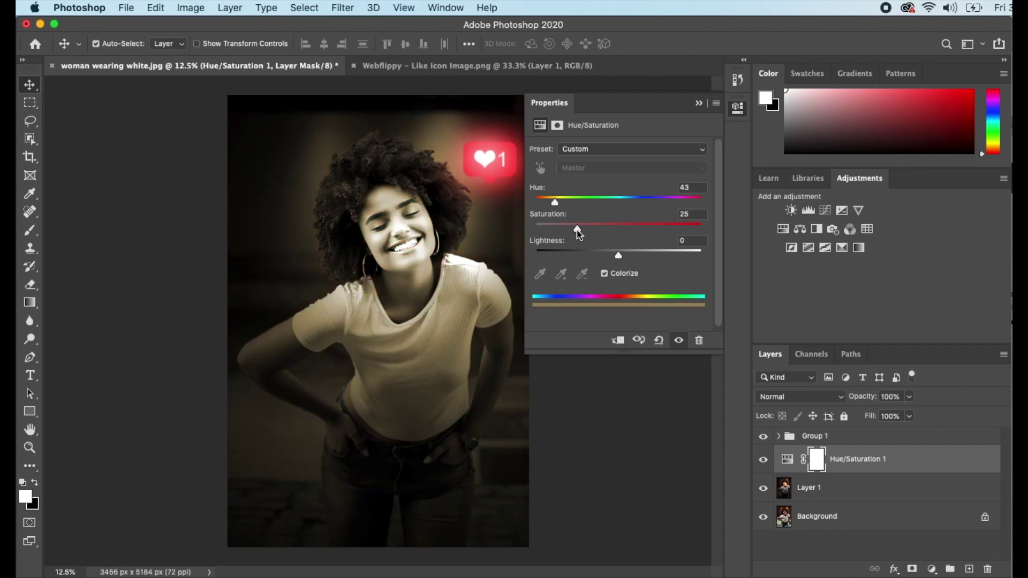
left_click_drag(594, 229, 626, 226)
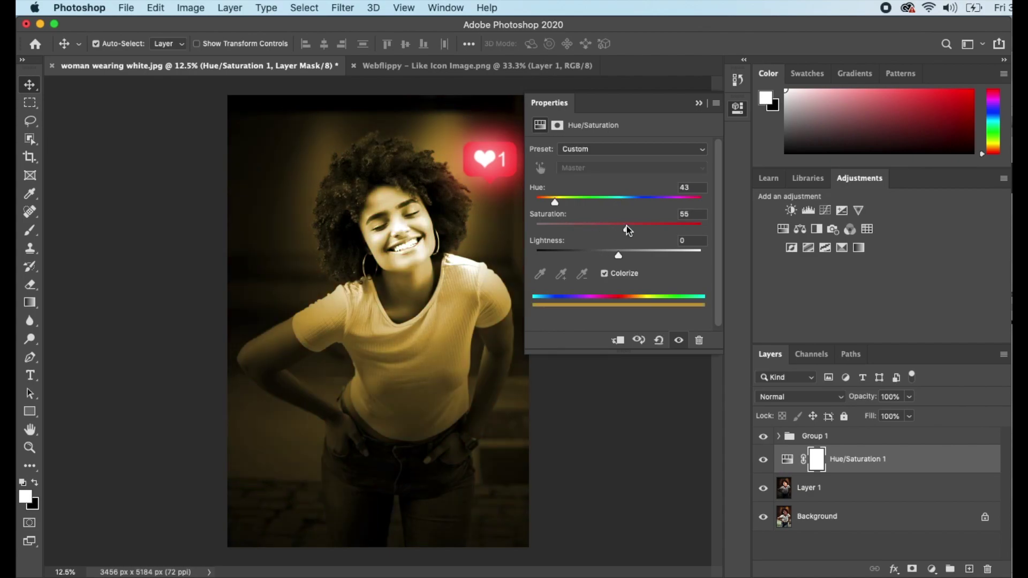
left_click_drag(556, 204, 538, 199)
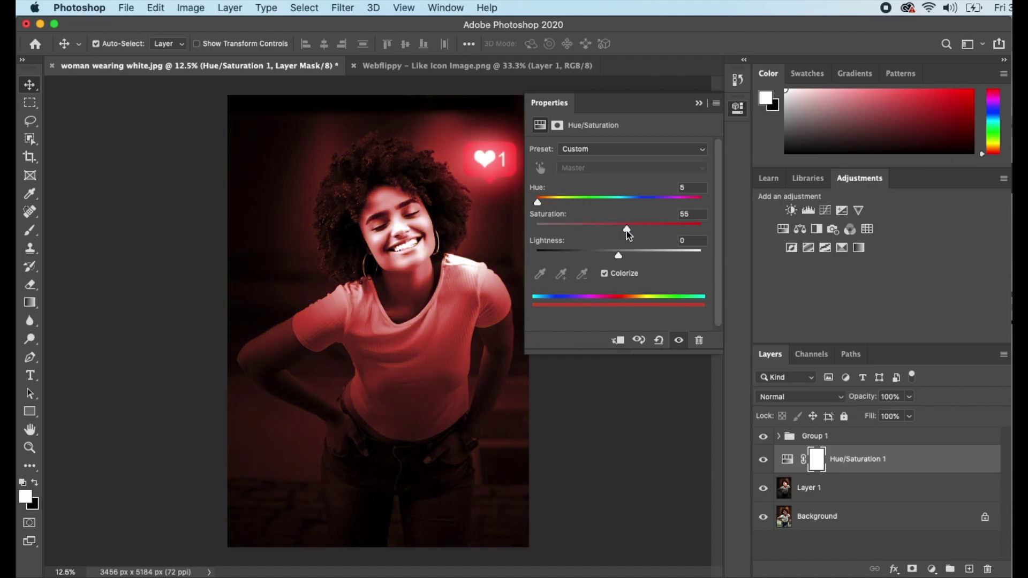
left_click_drag(628, 234, 668, 235)
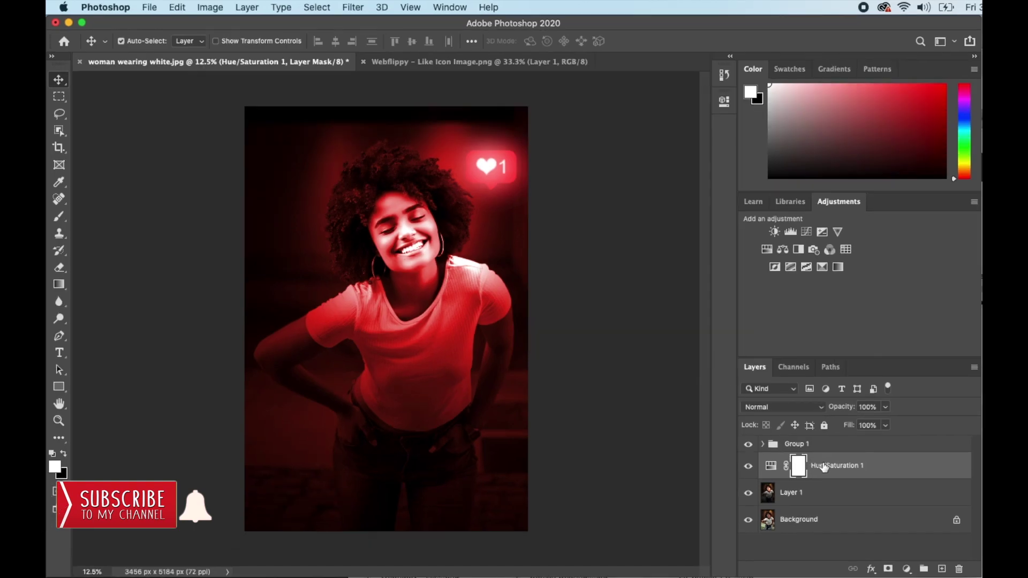
Step: Switch the Hue/Saturation 1 layer to Color blend mode and ready a black brush
left_click(820, 408)
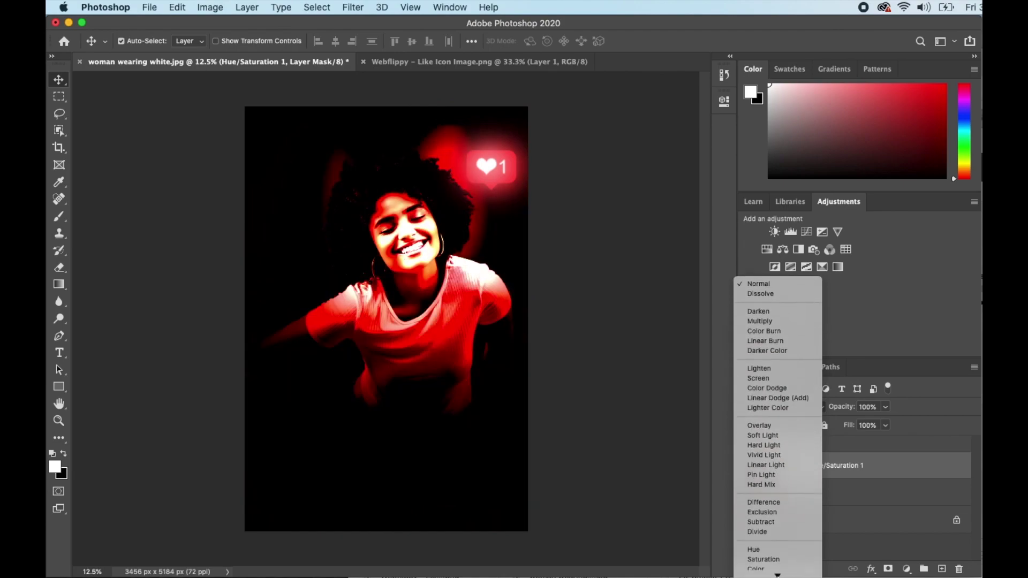
left_click(775, 571)
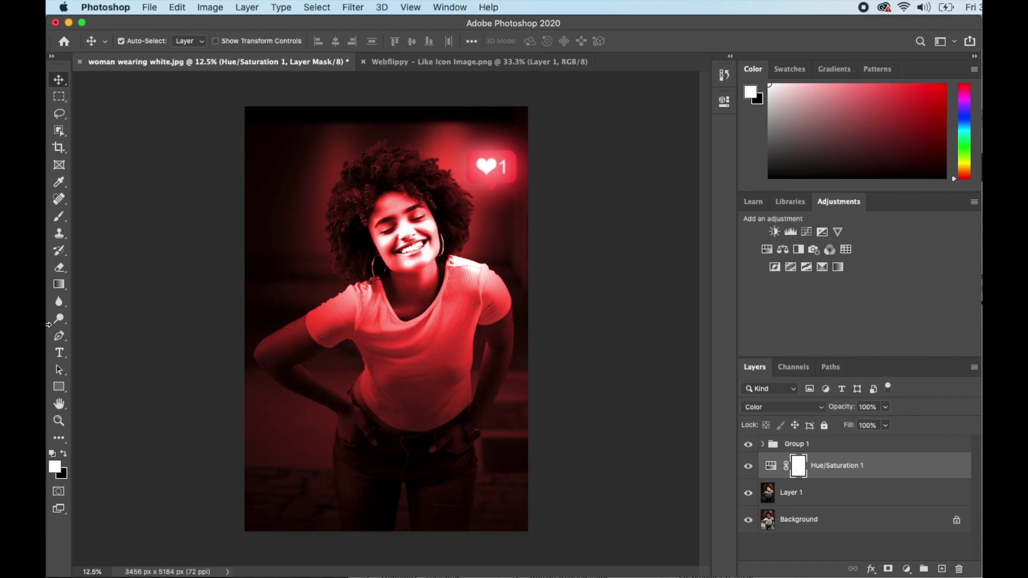
left_click(60, 216)
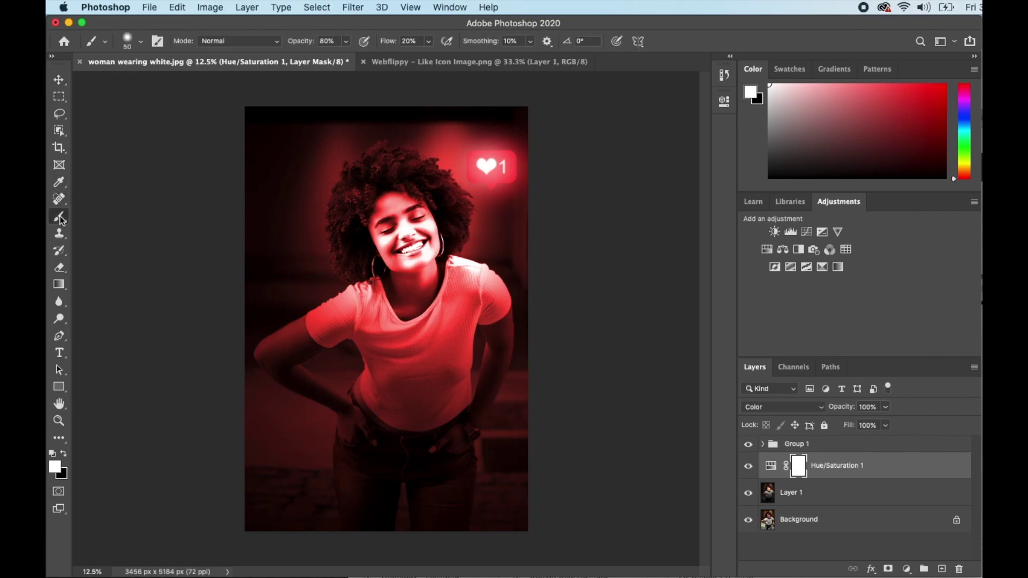
left_click(64, 454)
Step: Enlarge the brush to 1200 px and mask the red tint off the photo's lower-left
key("bracketright")
key("bracketright")
key("bracketright")
key("bracketright")
key("bracketright")
key("bracketright")
key("bracketright")
key("bracketright")
key("bracketright")
key("bracketright")
key("bracketright")
key("bracketright")
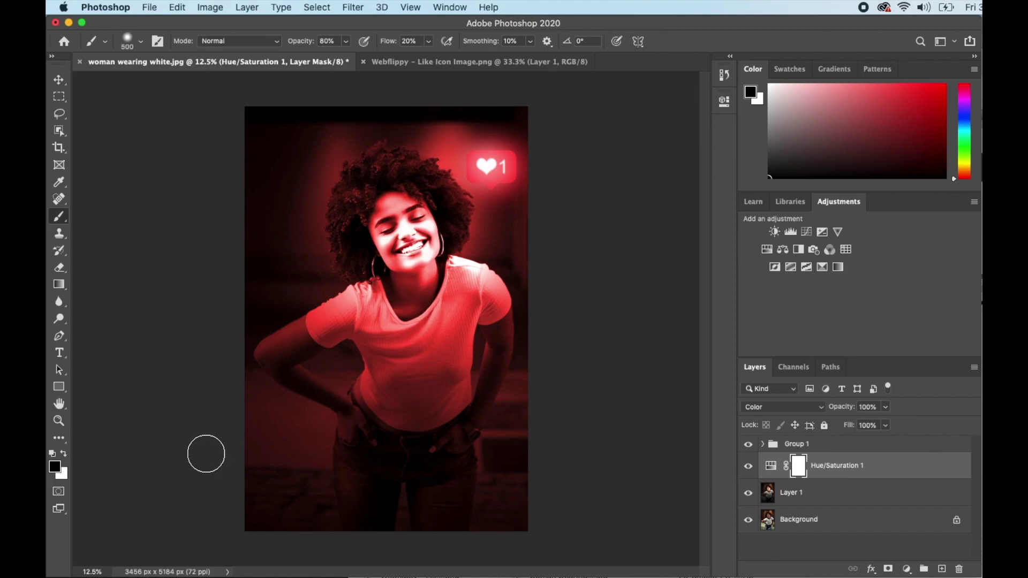
key("bracketright")
key("bracketright")
key("bracketright")
key("bracketright")
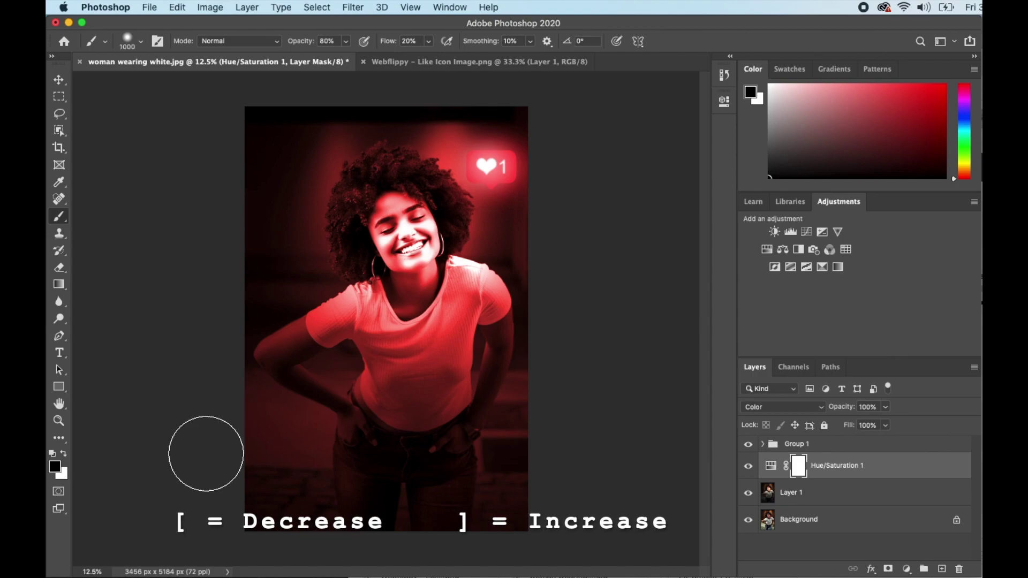
key("bracketright")
key("bracketright")
key("bracketright")
key("bracketright")
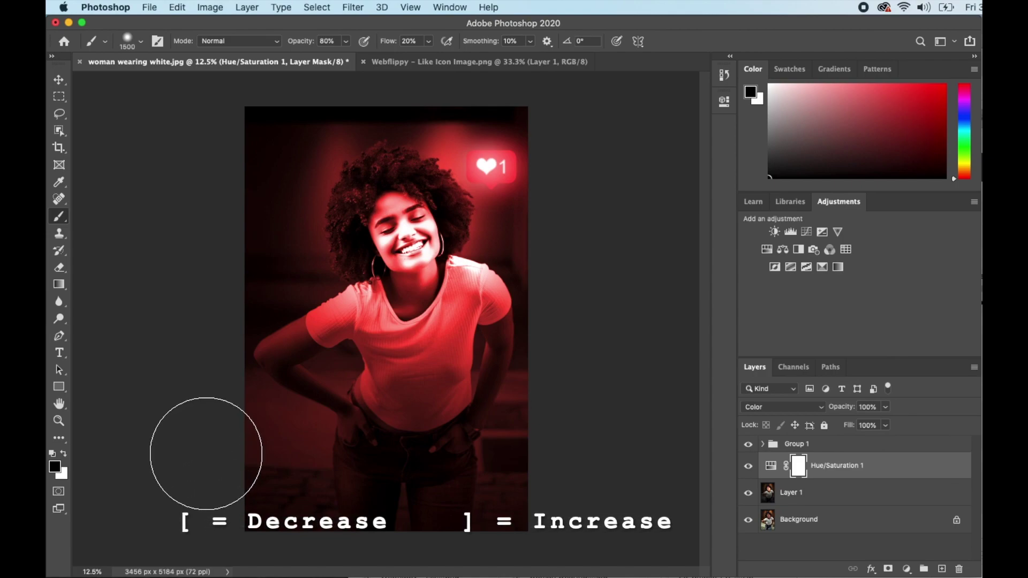
mouse_move(206, 453)
left_mouse_down()
mouse_move(290, 435)
mouse_move(290, 418)
mouse_move(303, 432)
mouse_move(268, 377)
mouse_move(315, 518)
left_mouse_up()
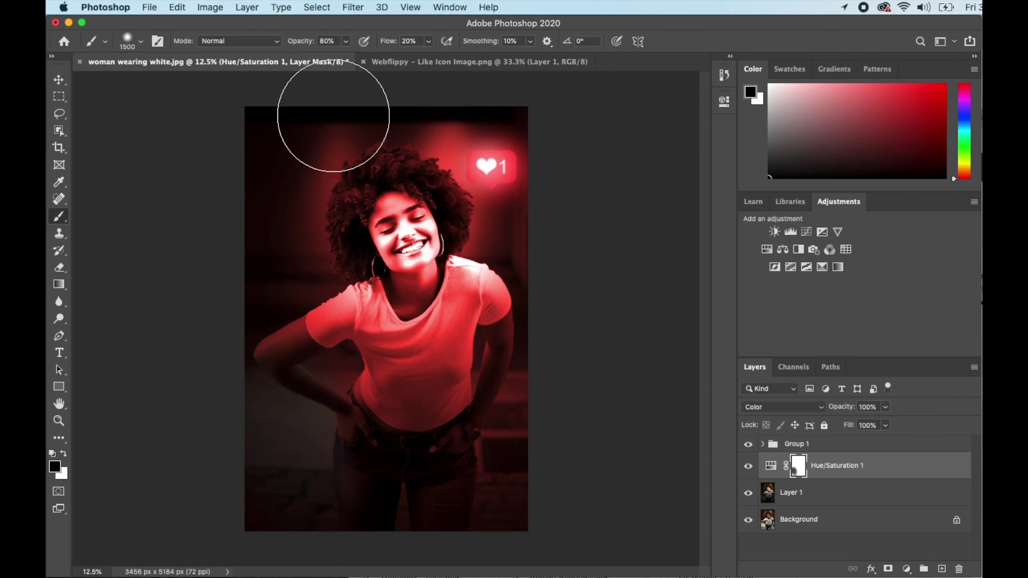
Step: At 100% opacity, paint the tint off the jeans, then drop brush opacity to 59%
left_click_drag(299, 43, 397, 46)
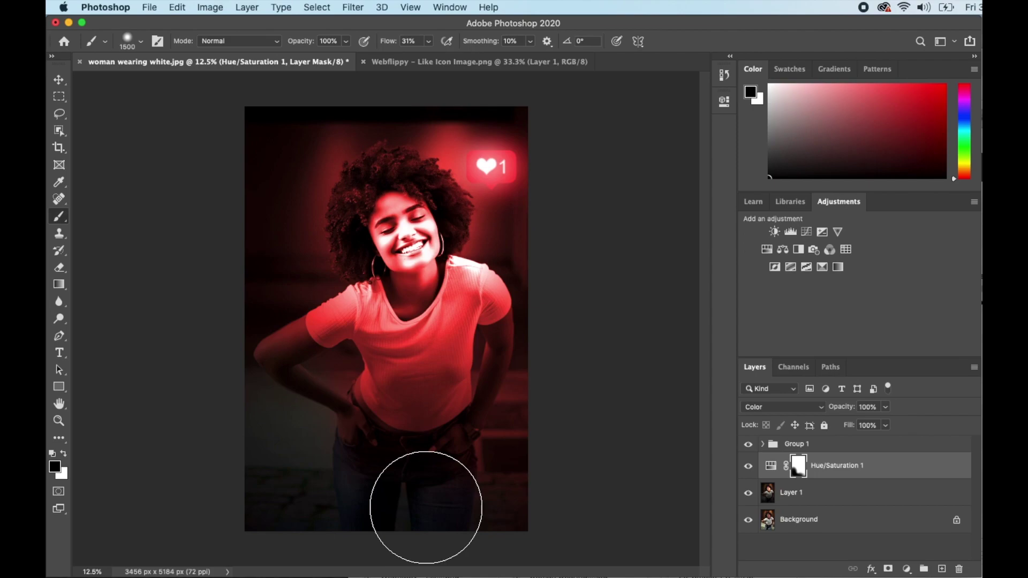
mouse_move(425, 505)
left_mouse_down()
mouse_move(366, 510)
mouse_move(390, 524)
mouse_move(325, 525)
mouse_move(272, 501)
mouse_move(354, 525)
mouse_move(334, 519)
mouse_move(418, 527)
mouse_move(404, 538)
mouse_move(526, 500)
mouse_move(500, 514)
left_mouse_up()
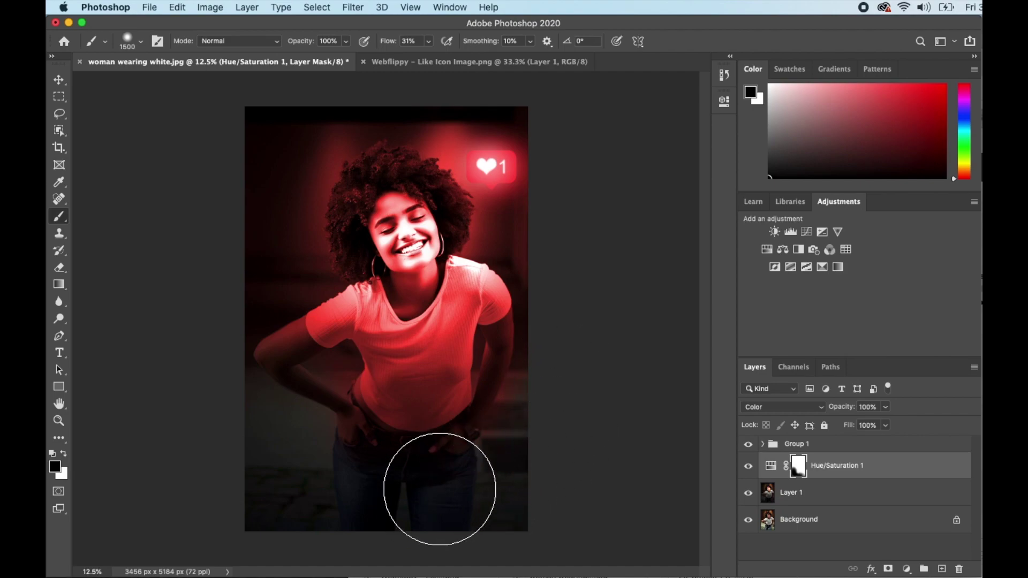
key("5")
key("9")
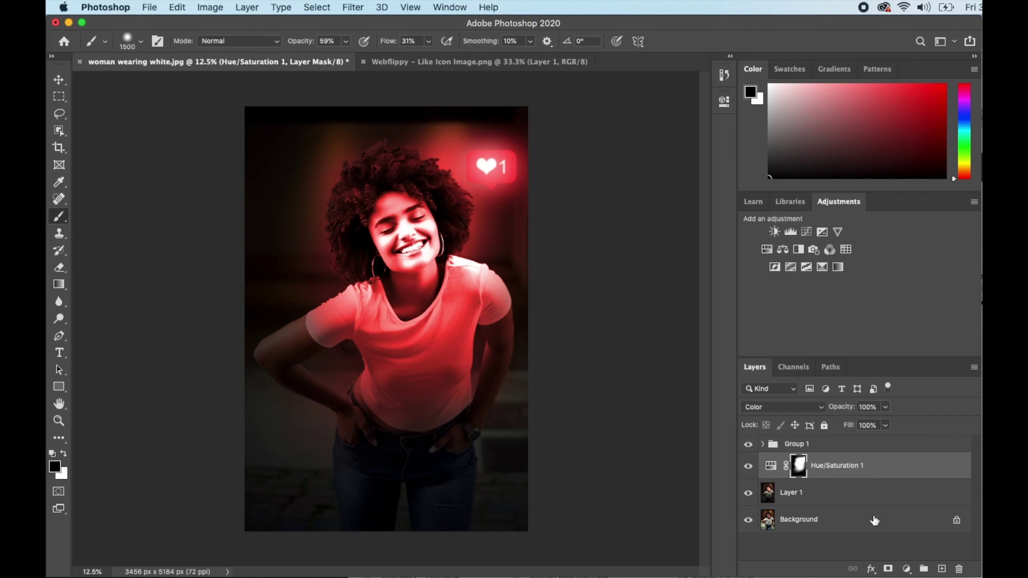
Step: Add a Brightness/Contrast adjustment layer with brightness about -20 and contrast 28
left_click(907, 569)
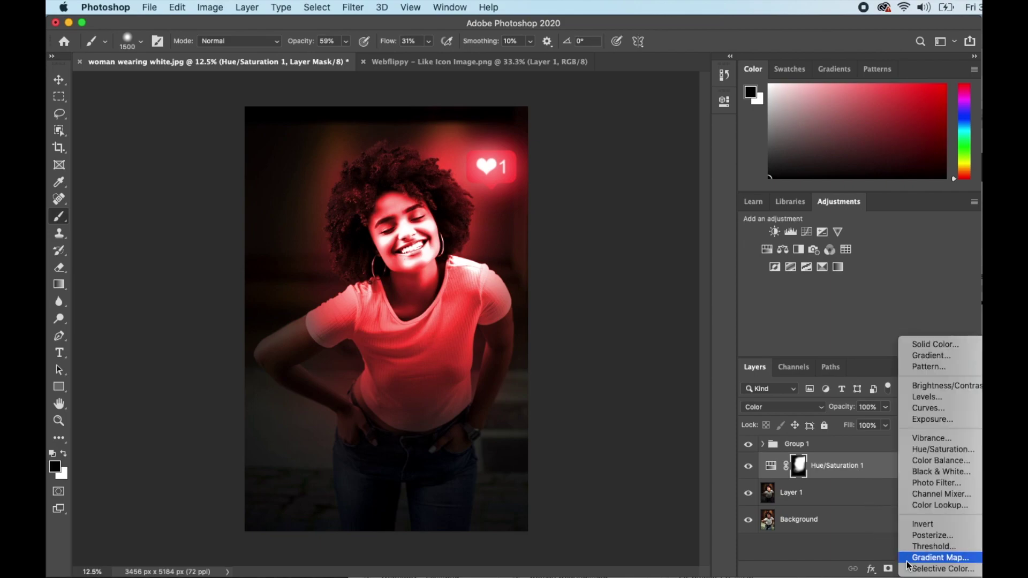
left_click(938, 390)
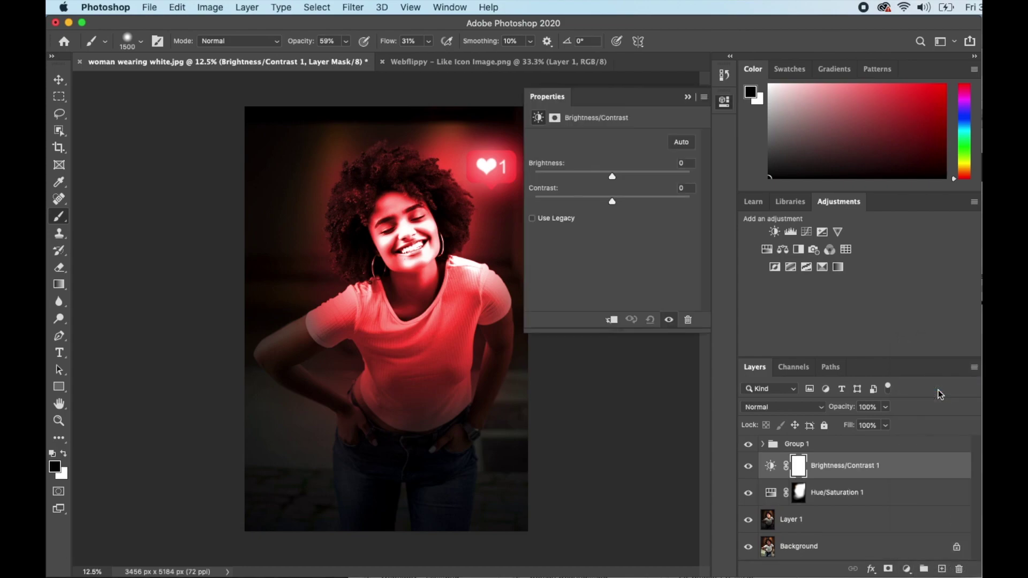
left_click_drag(613, 177, 634, 202)
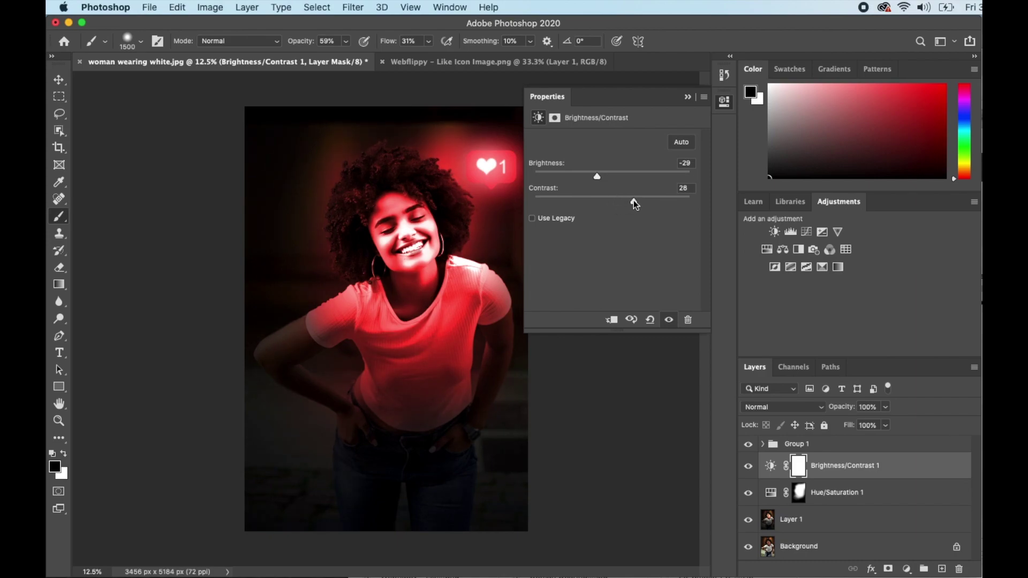
left_click(593, 178)
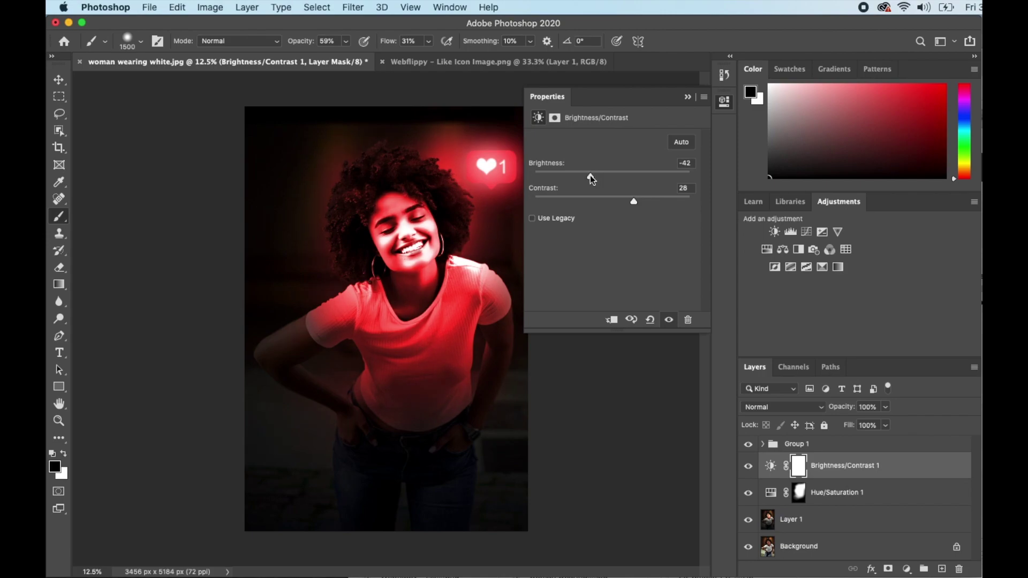
left_click_drag(590, 175, 593, 175)
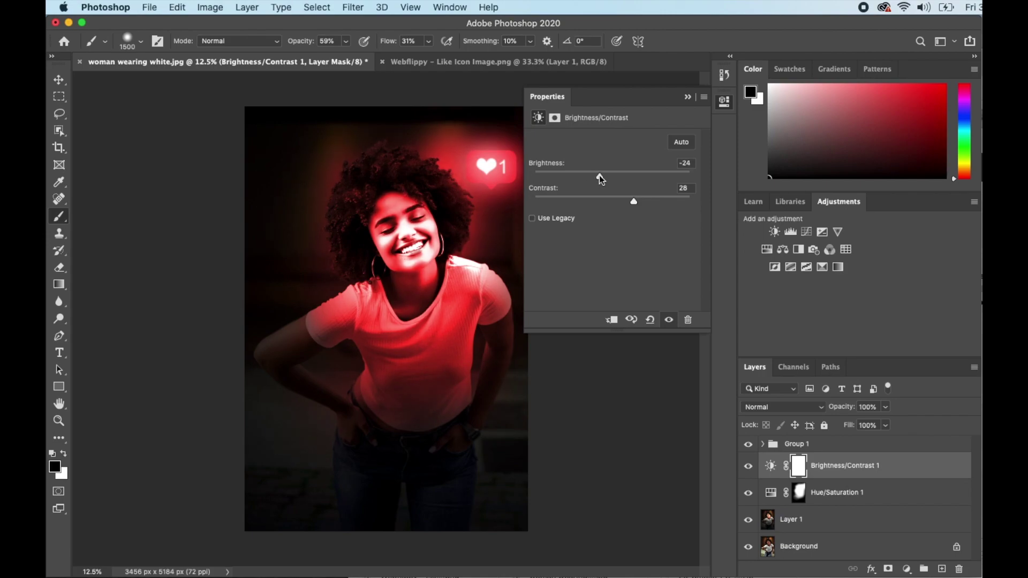
left_click_drag(599, 175, 601, 175)
left_click(689, 98)
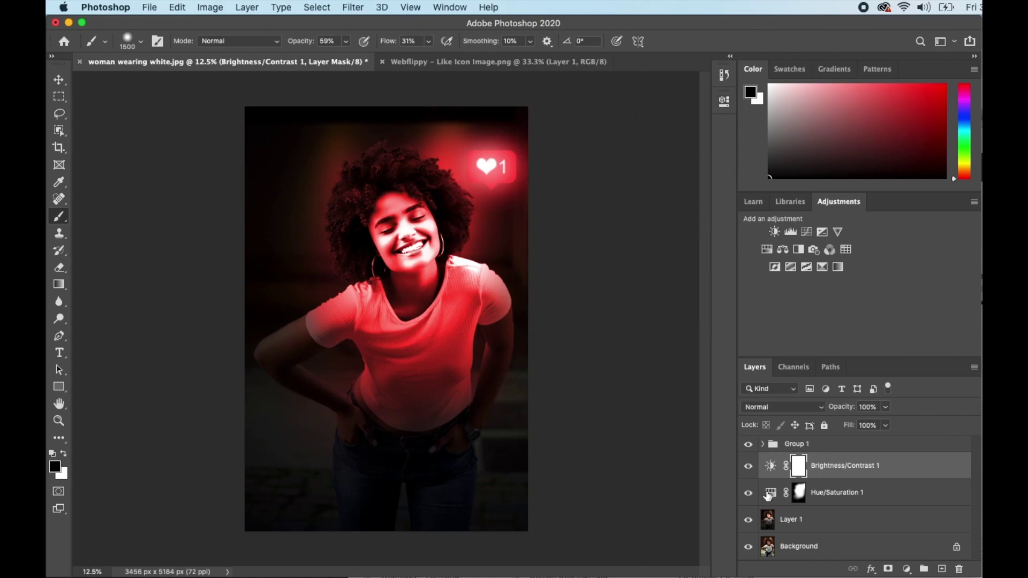
left_click(748, 519)
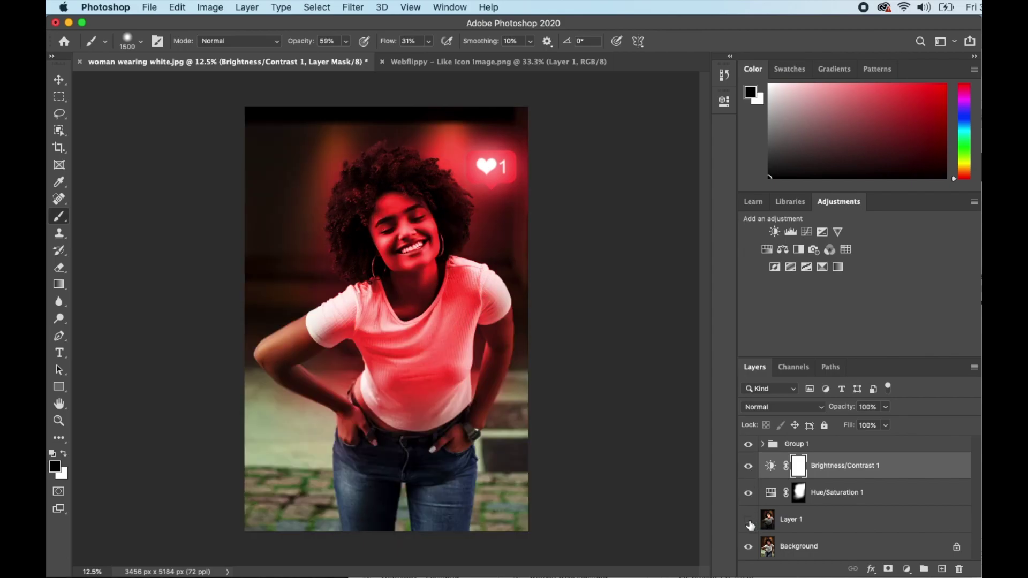
left_click(749, 493)
left_click(748, 466)
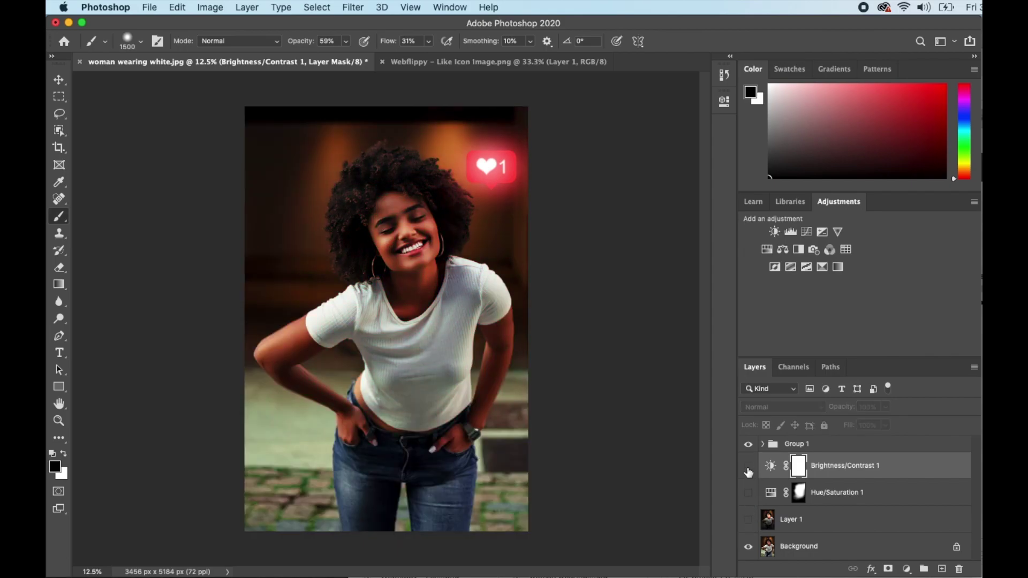
left_click(748, 446)
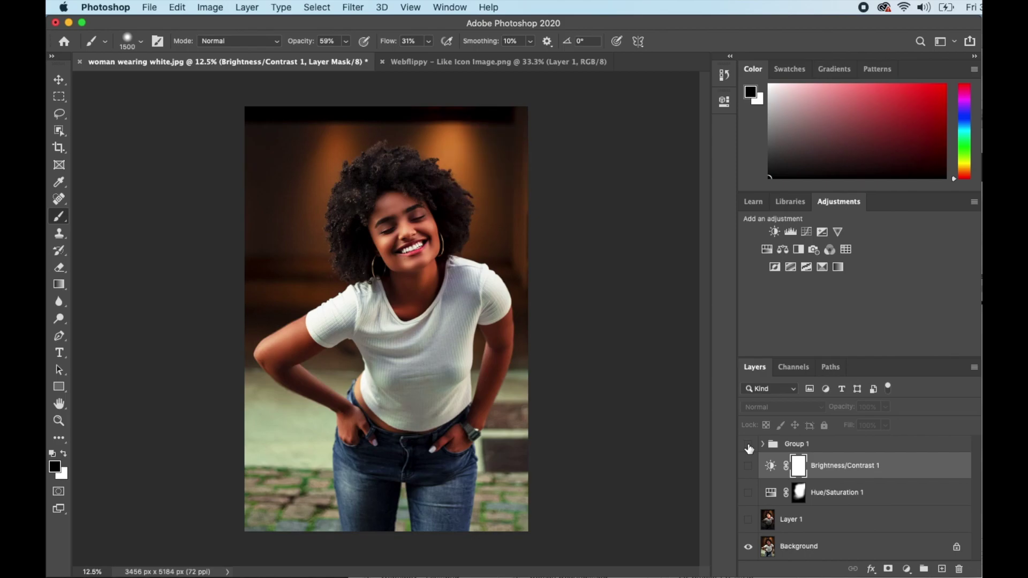
left_click(748, 445)
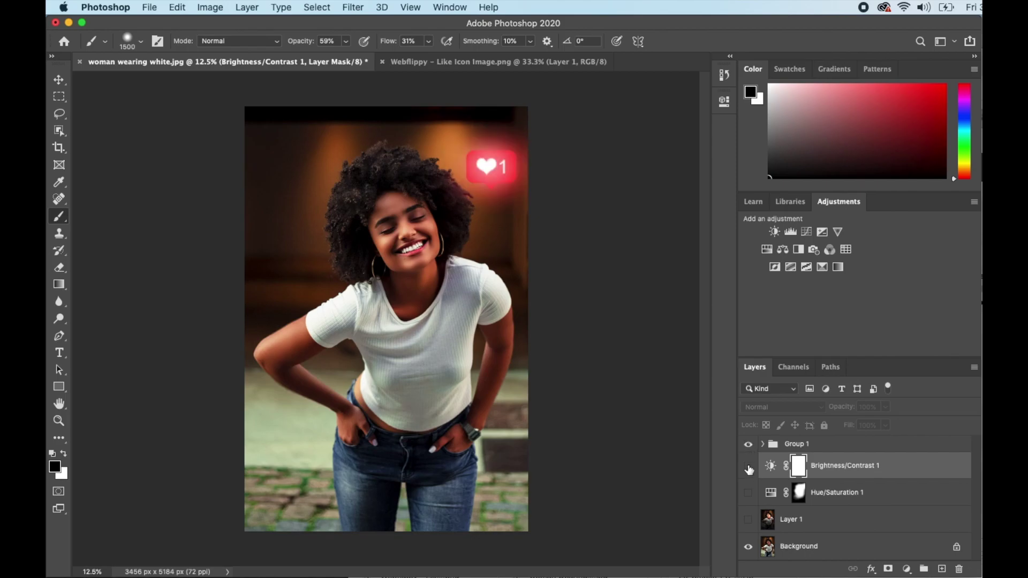
left_click(749, 466)
left_click(749, 492)
left_click(749, 520)
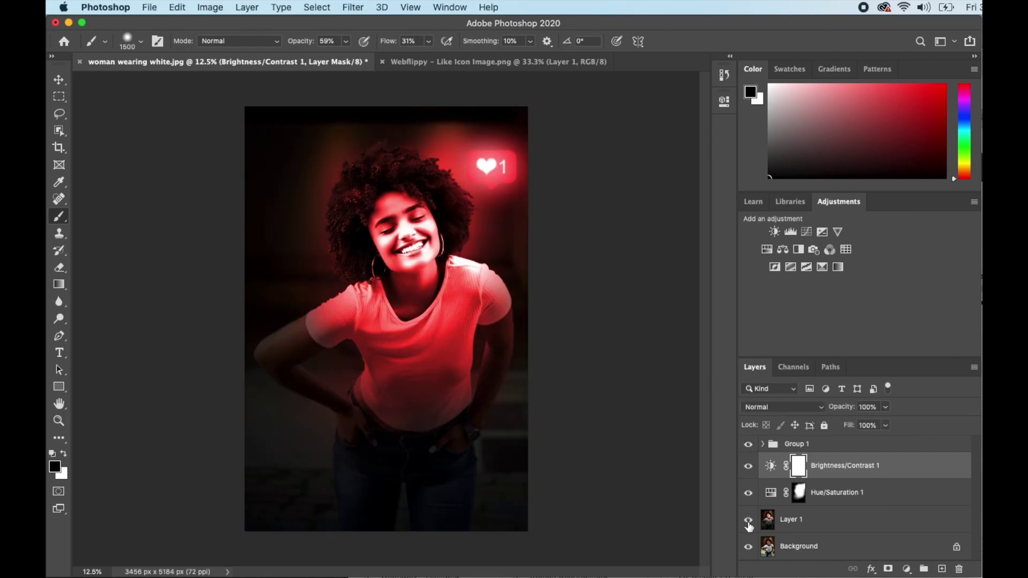